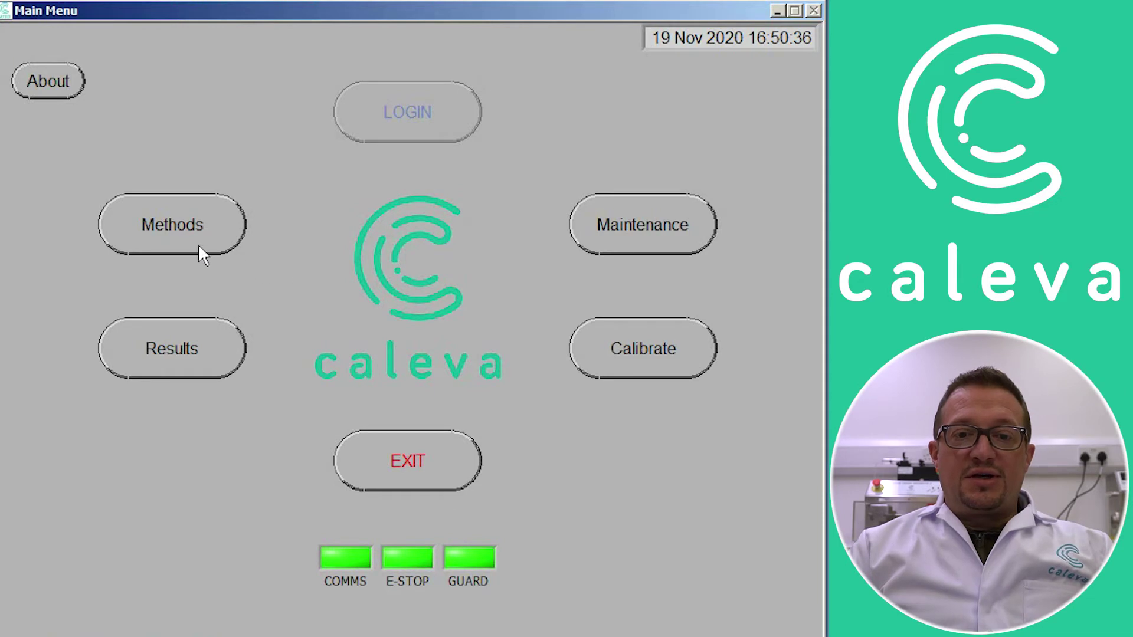
- Start creating a new method of type Consistency, using the existing method Con1 as its template
{"action": "left_click", "coordinate": [191, 244]}
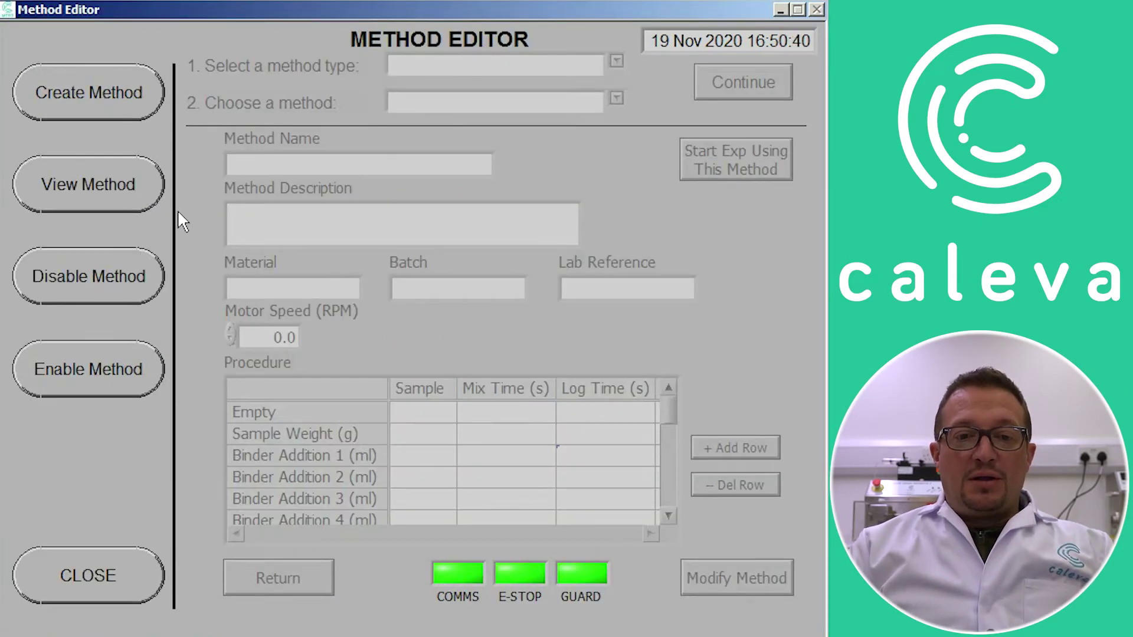
{"action": "left_click", "coordinate": [88, 105]}
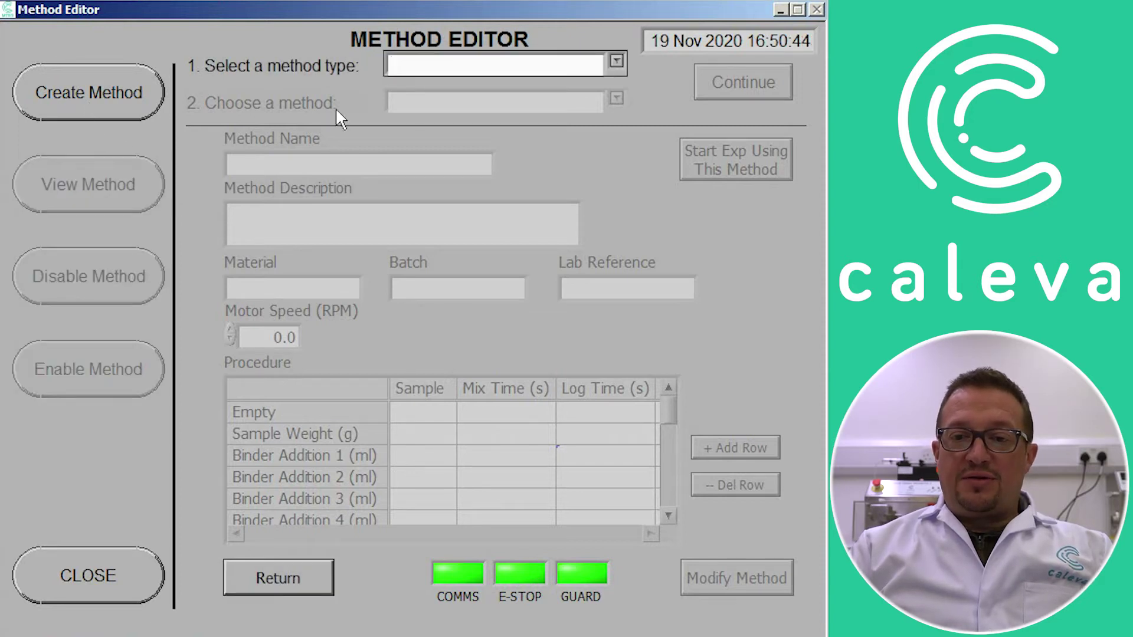
{"action": "left_click", "coordinate": [615, 64]}
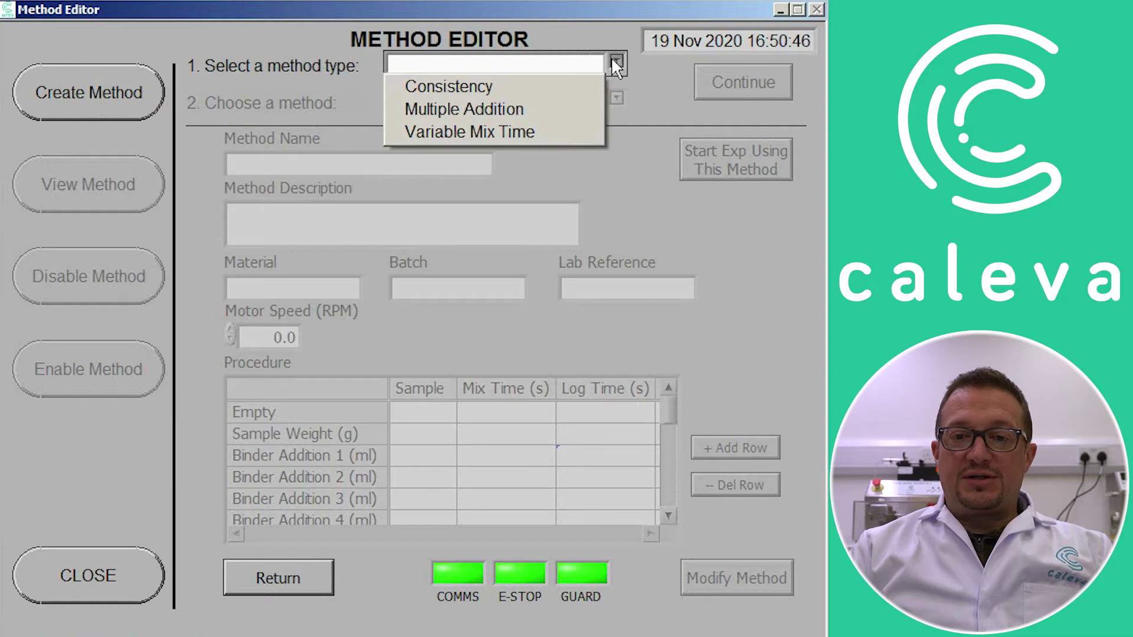
{"action": "left_click", "coordinate": [581, 88]}
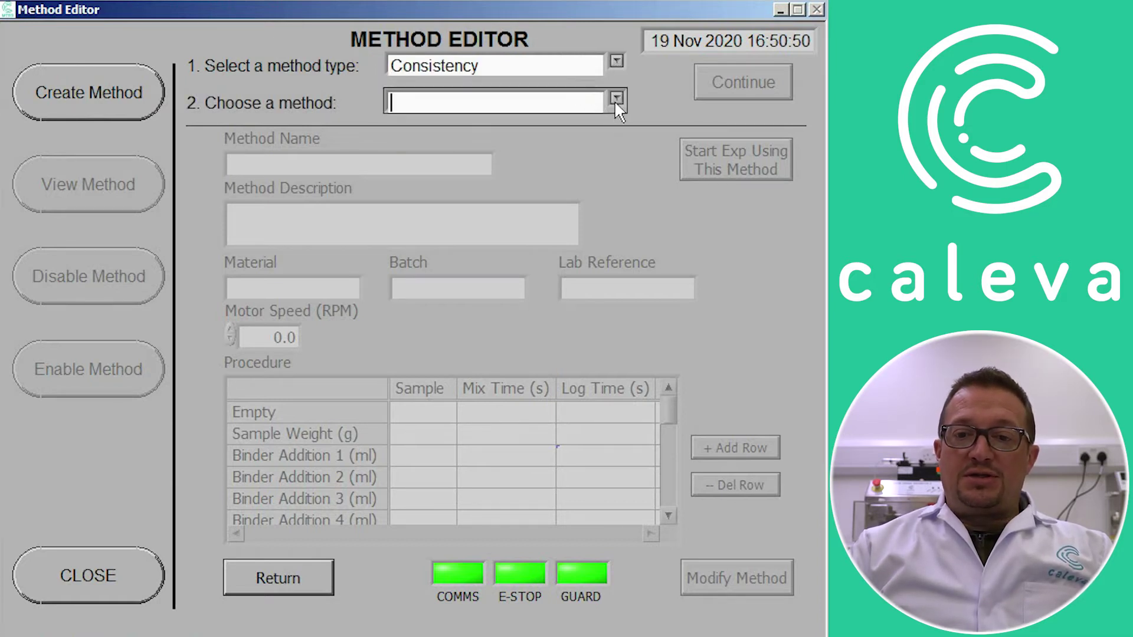
{"action": "left_click", "coordinate": [615, 99]}
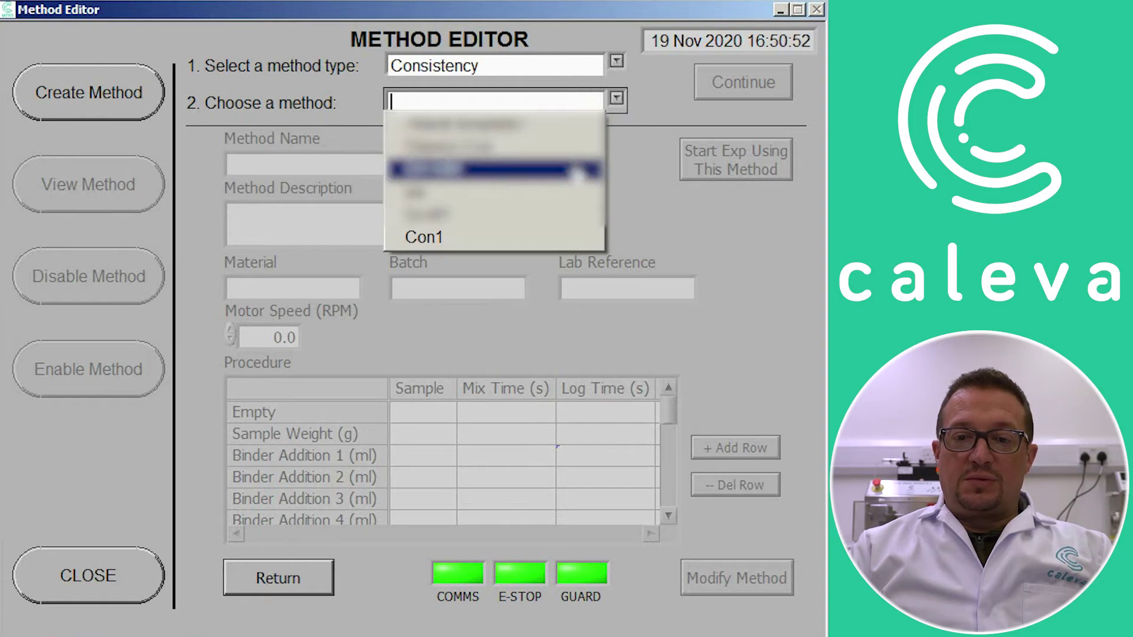
{"action": "left_click", "coordinate": [561, 239]}
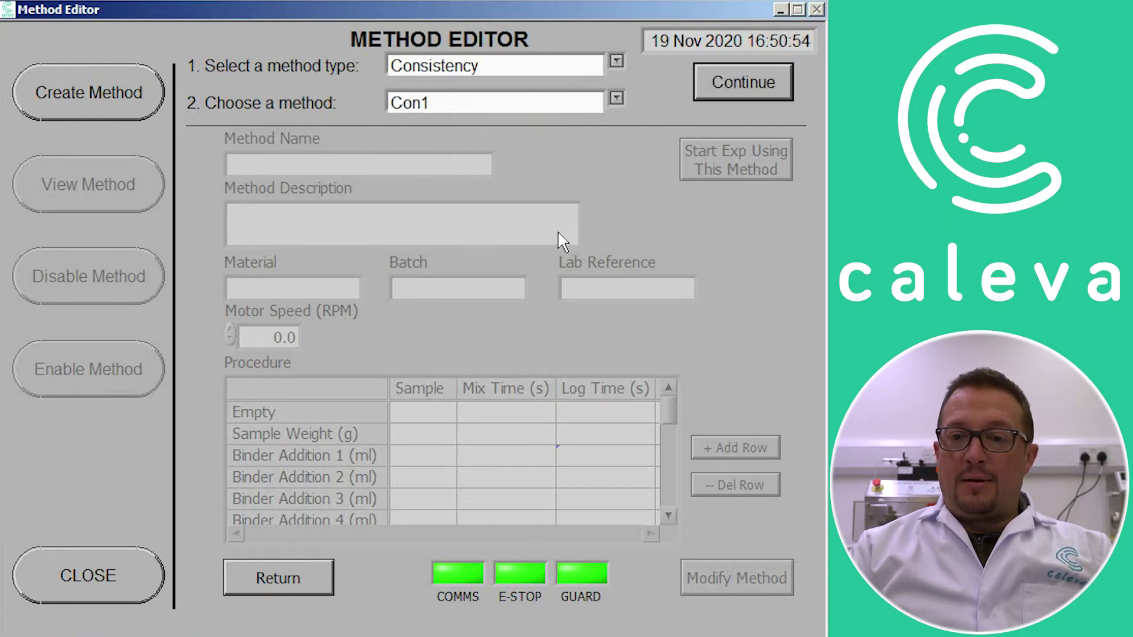
{"action": "left_click", "coordinate": [720, 84]}
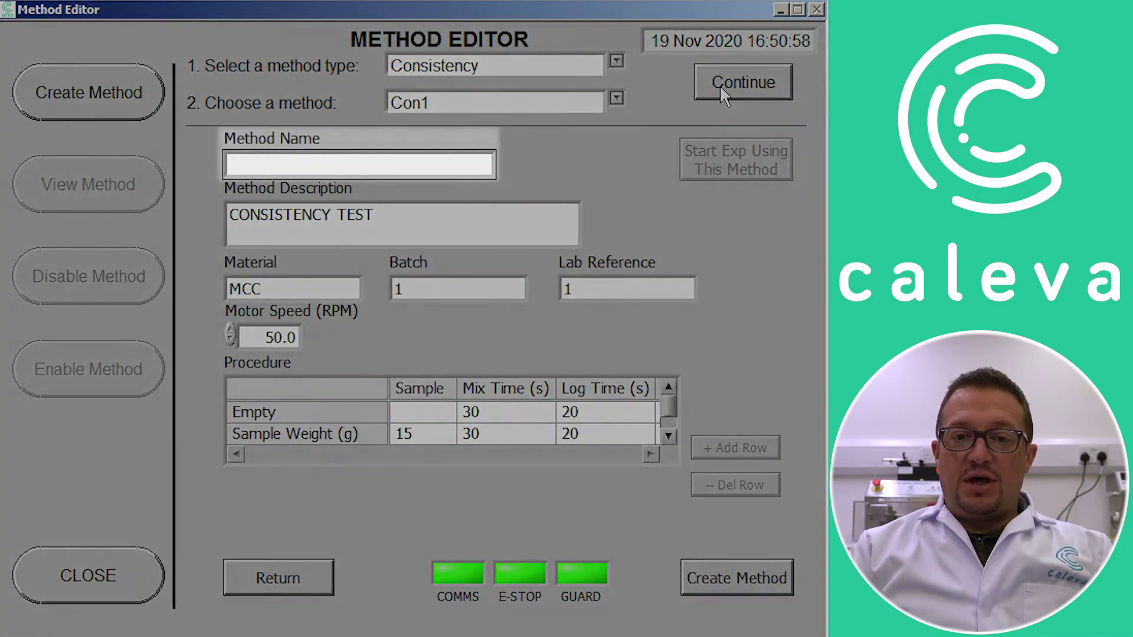
- Name the new method "Consist 1" and set the log time to 30 s for both the Empty and Sample Weight rows
{"action": "type", "text": "Con"}
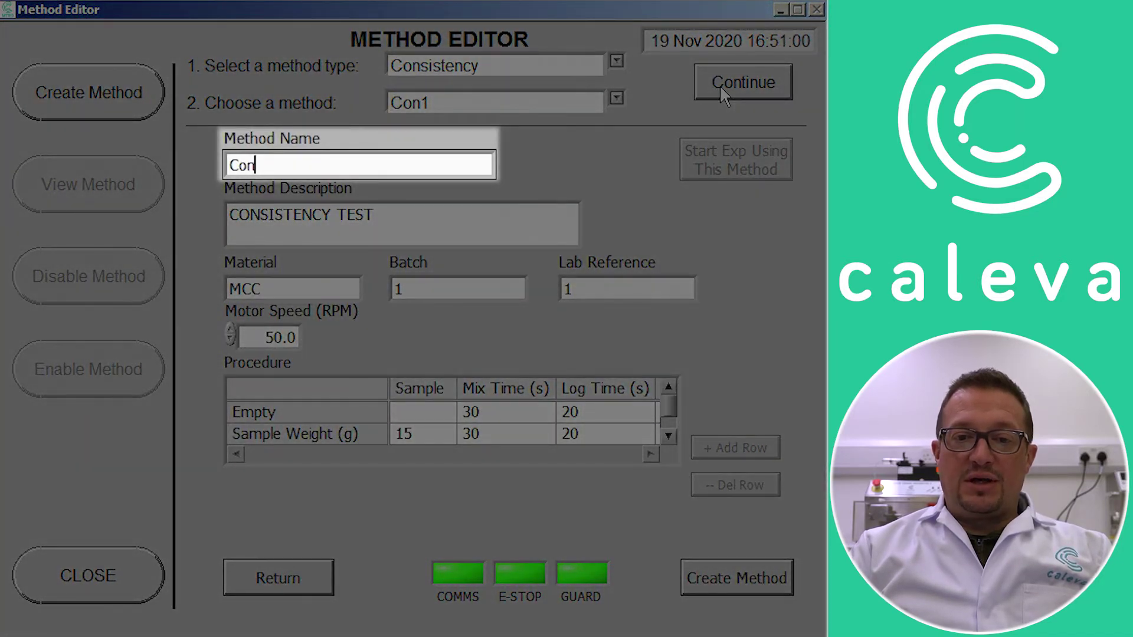
{"action": "type", "text": "sist 1"}
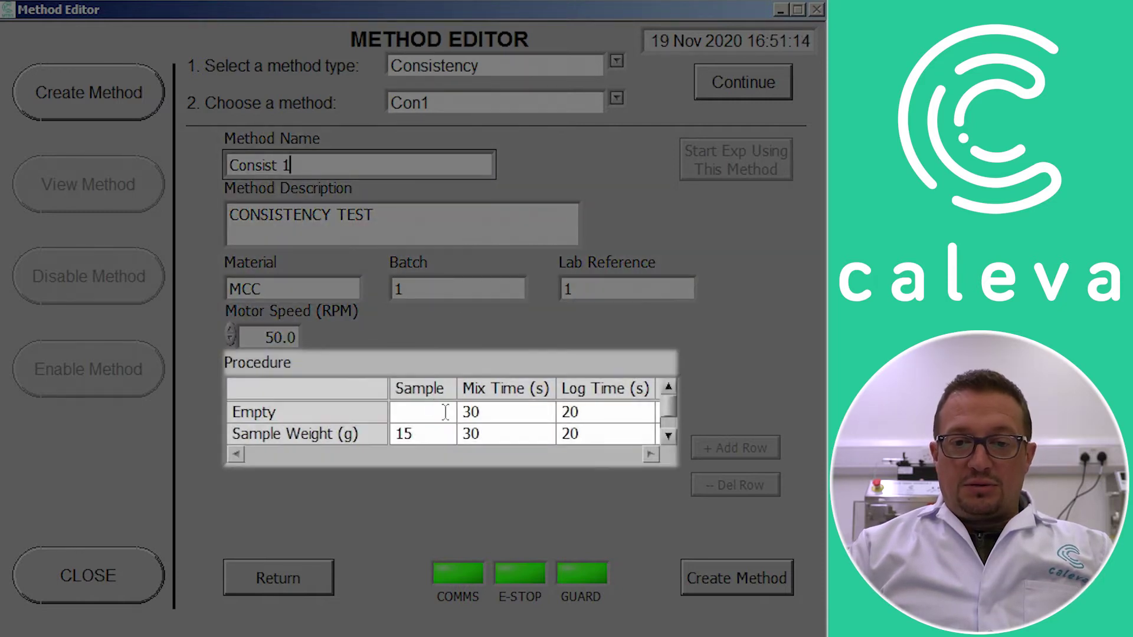
{"action": "left_click", "coordinate": [570, 411]}
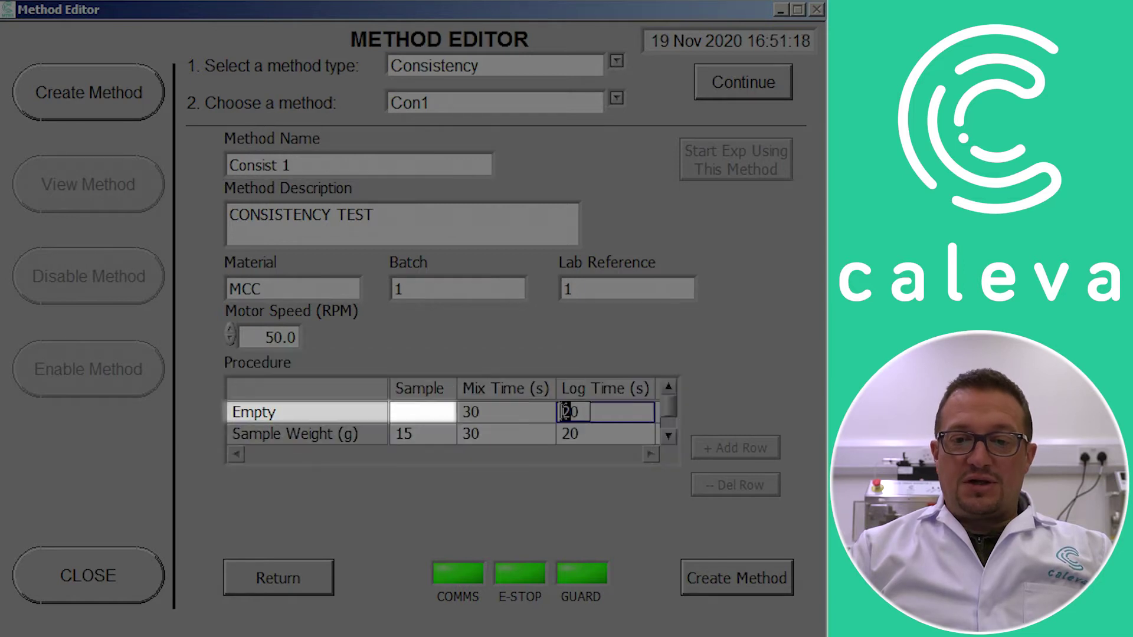
{"action": "key", "text": "BackSpace"}
{"action": "type", "text": "3"}
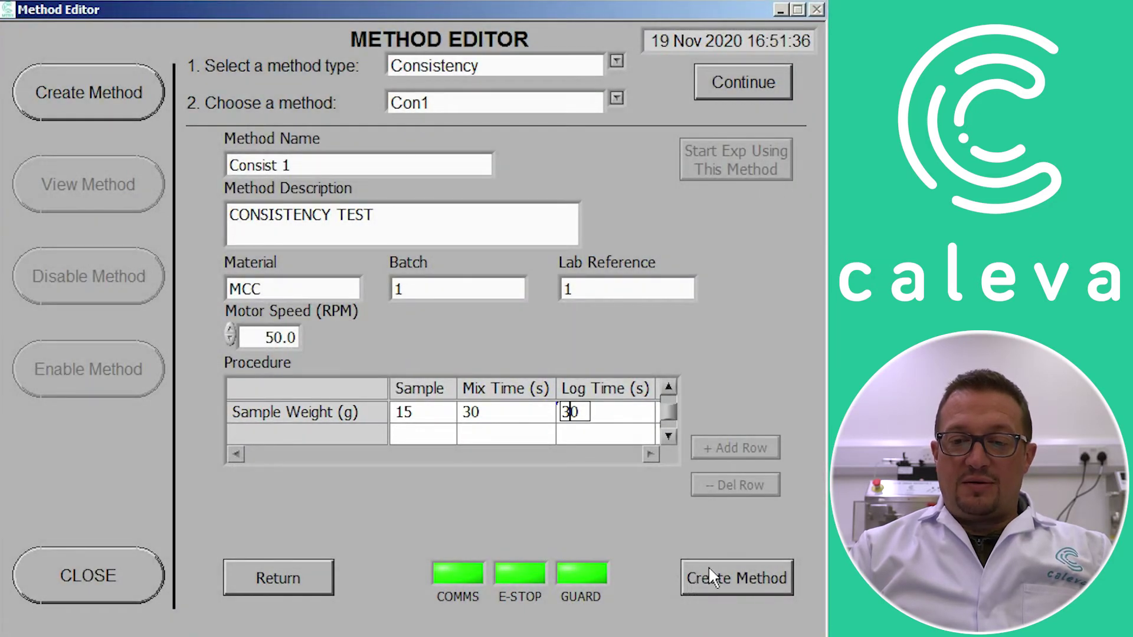
- Create the method from the entered settings and return to the method editor's initial choices
{"action": "left_click", "coordinate": [708, 565]}
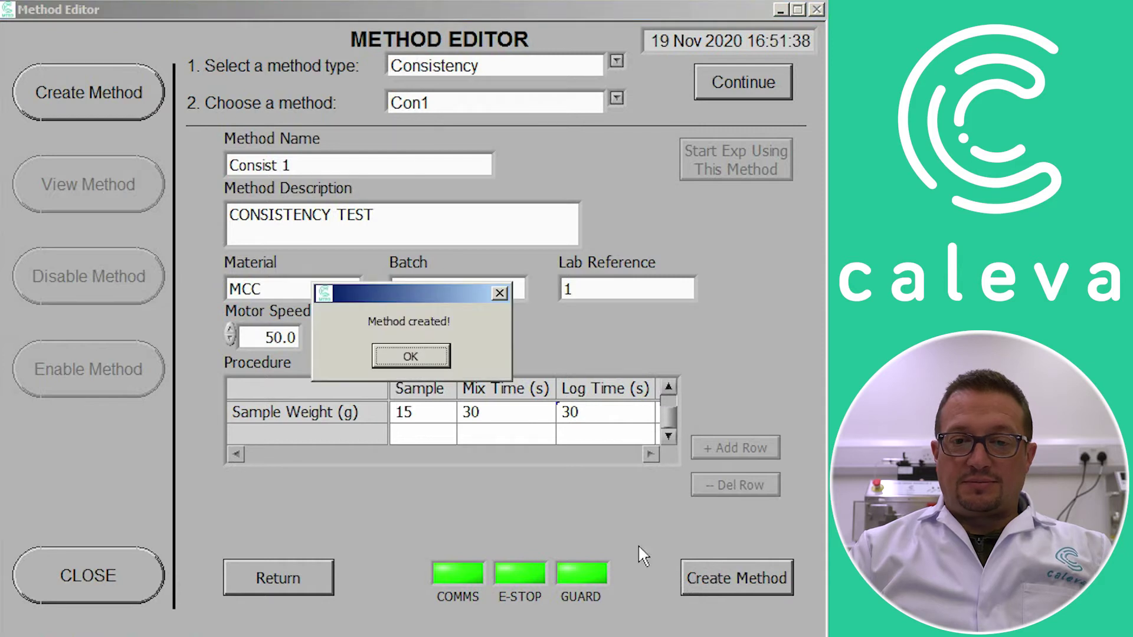
{"action": "left_click", "coordinate": [389, 348]}
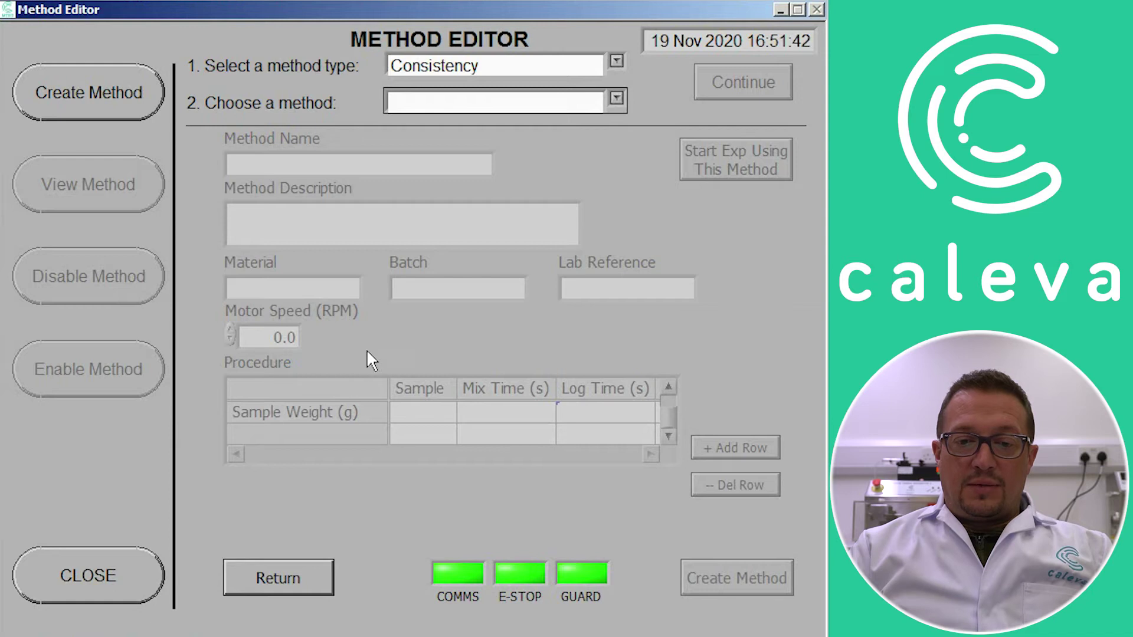
{"action": "left_click", "coordinate": [262, 579]}
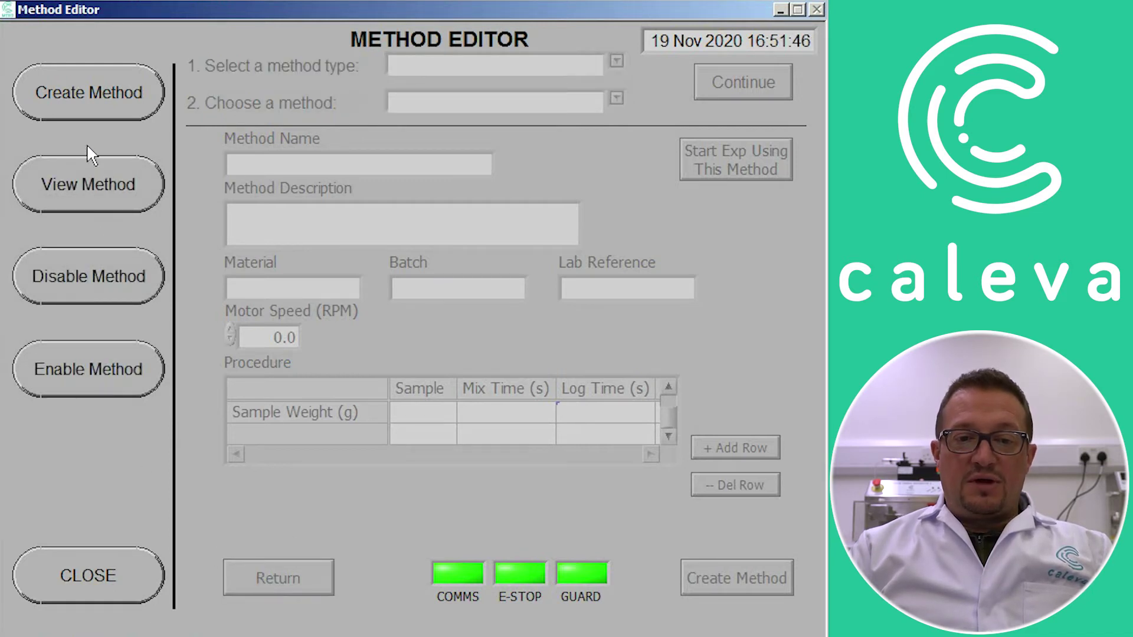
- Load the Consistency method "Consist 1" for viewing in the method editor
{"action": "left_click", "coordinate": [76, 197]}
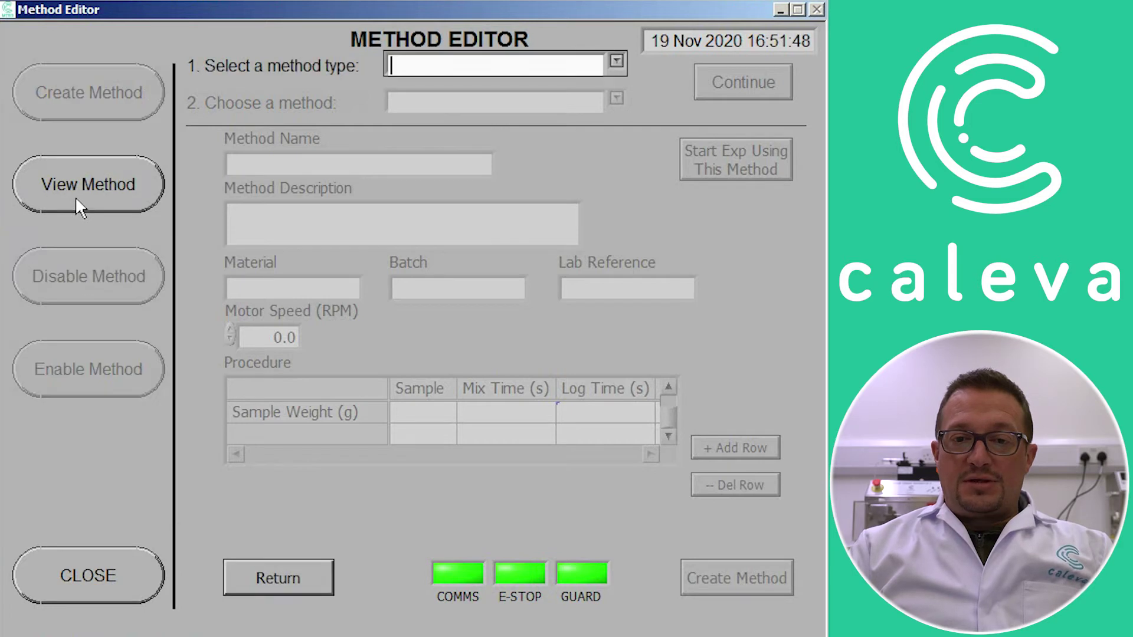
{"action": "left_click", "coordinate": [615, 63]}
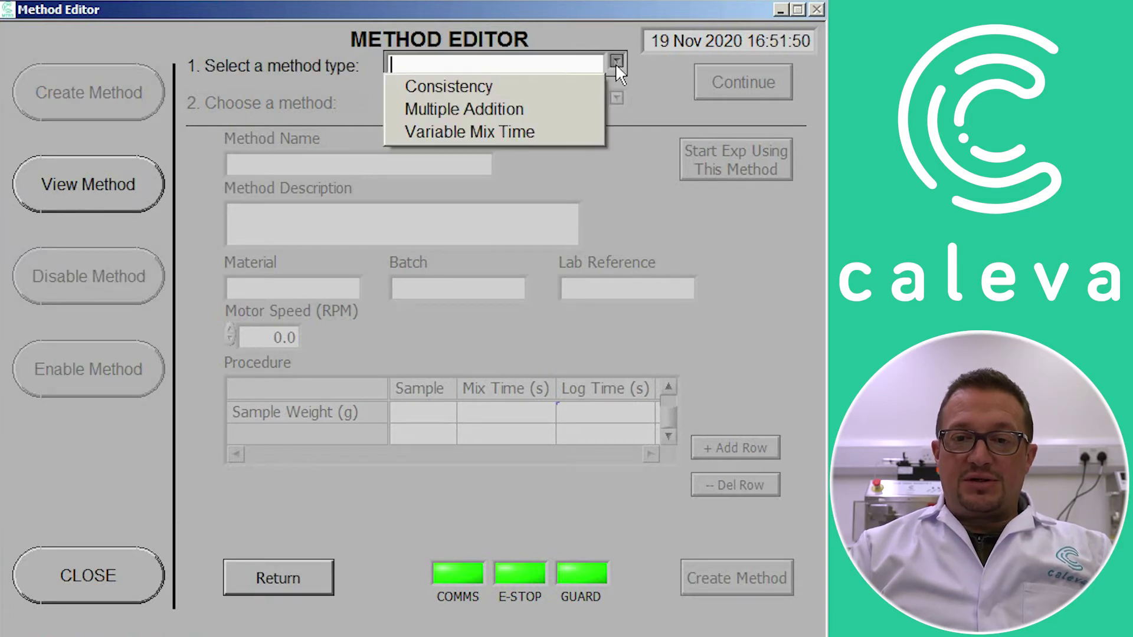
{"action": "left_click", "coordinate": [591, 87]}
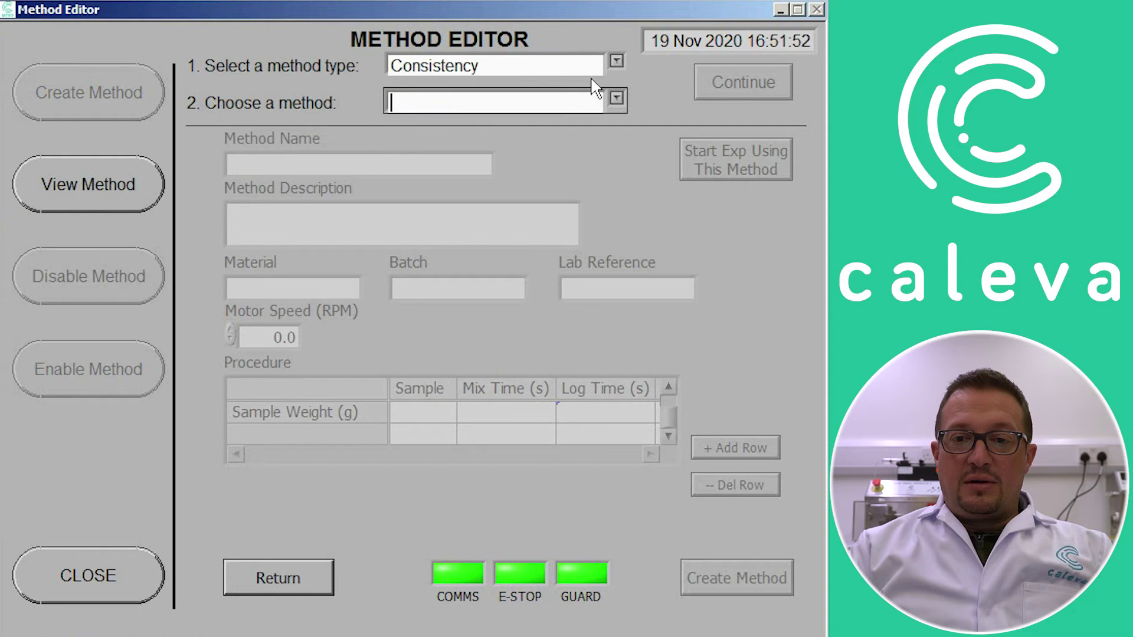
{"action": "left_click", "coordinate": [616, 100]}
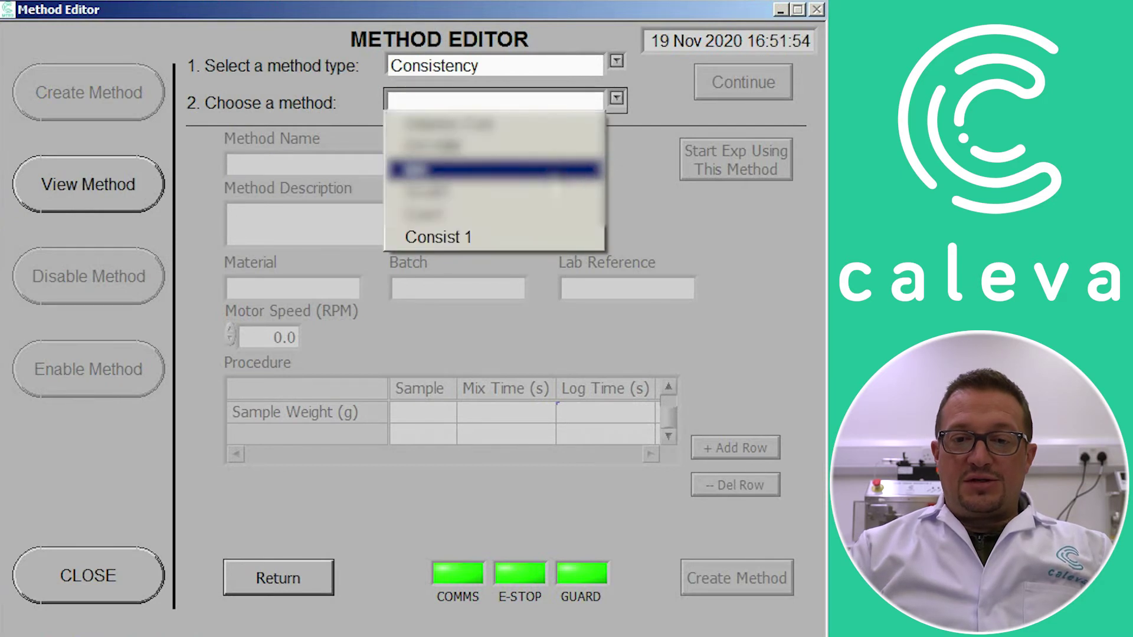
{"action": "left_click", "coordinate": [539, 239]}
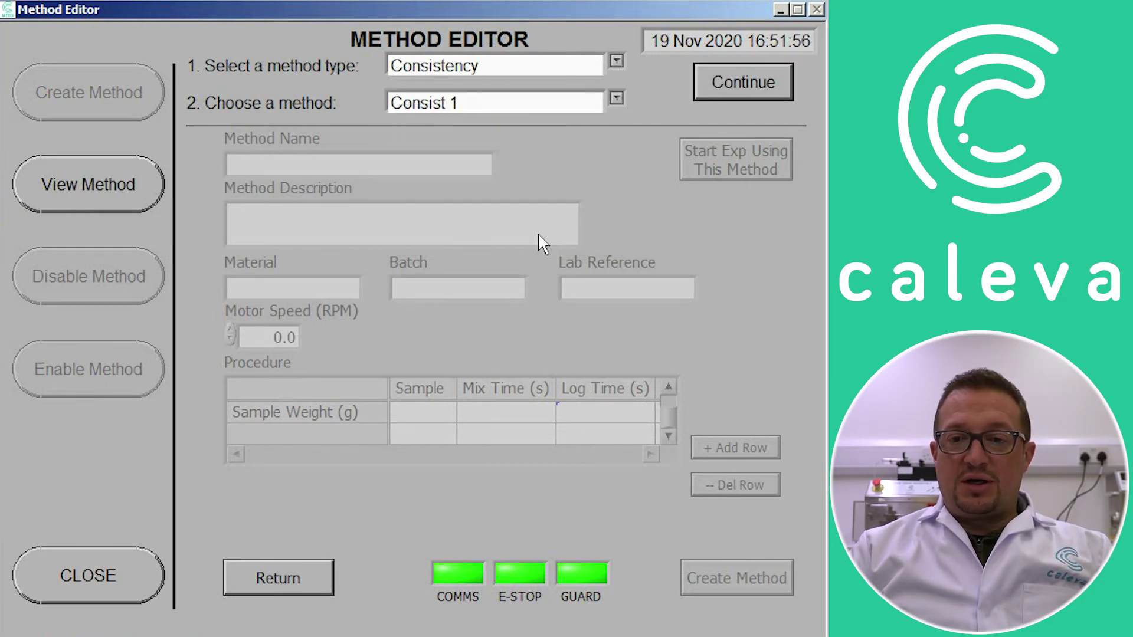
{"action": "left_click", "coordinate": [715, 82]}
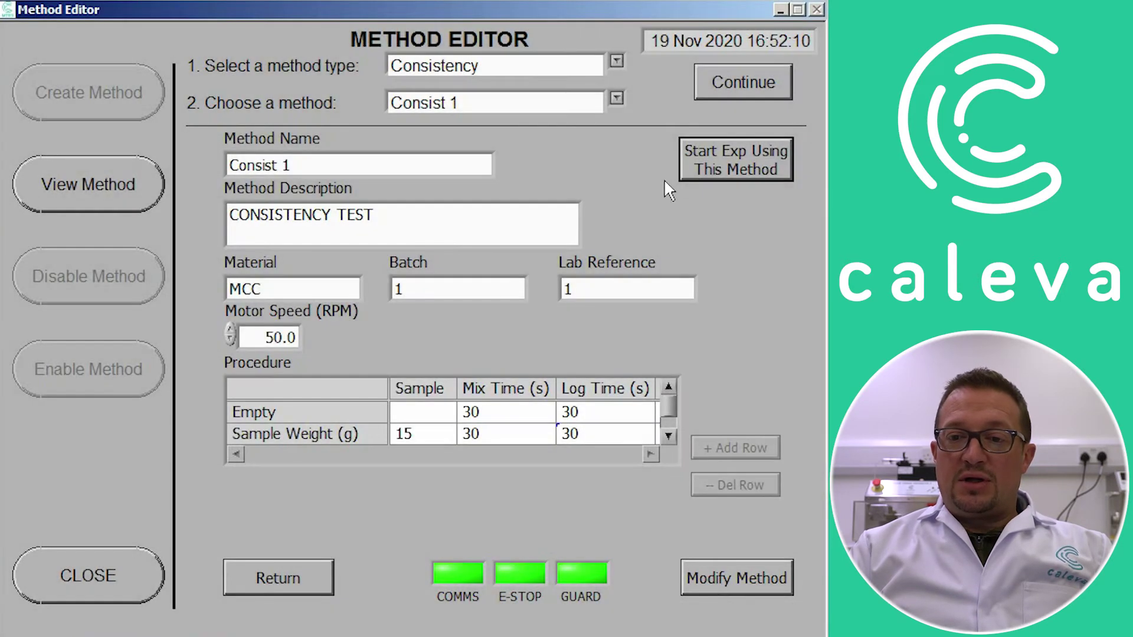
- Set up an experiment using this method and name it "Consist 1"
{"action": "left_click", "coordinate": [711, 164]}
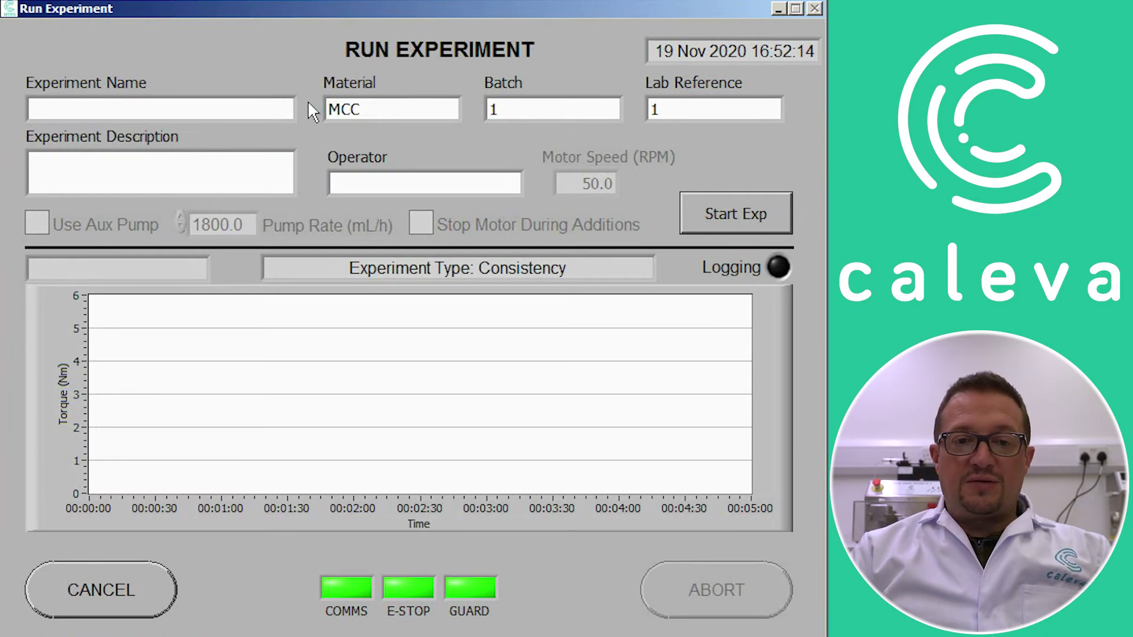
{"action": "type", "text": "C"}
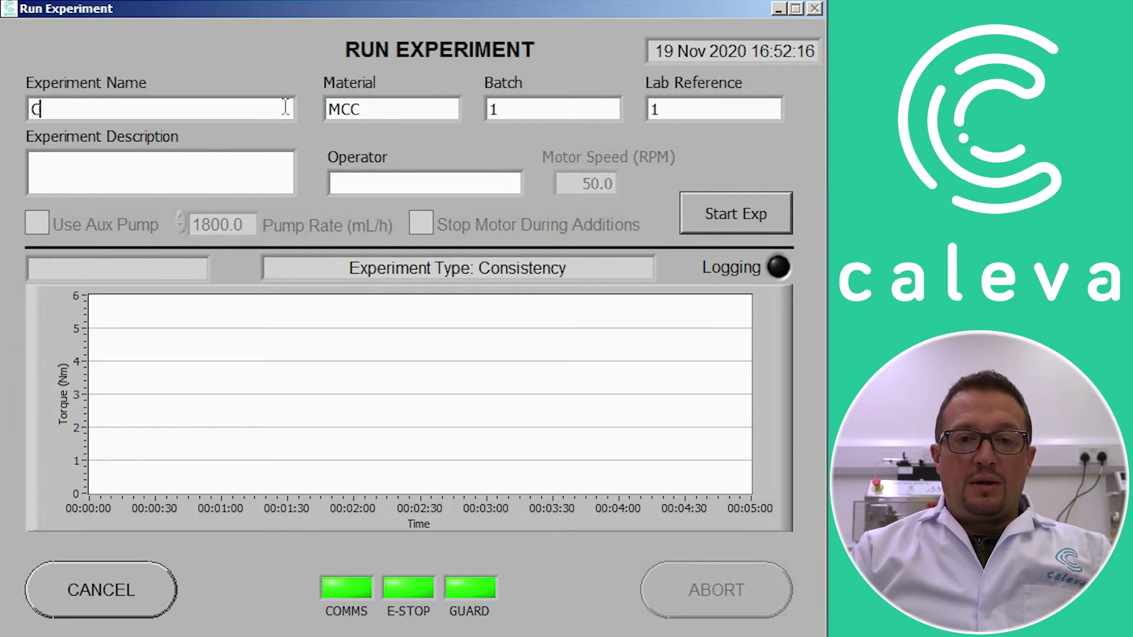
{"action": "type", "text": "onsist 1"}
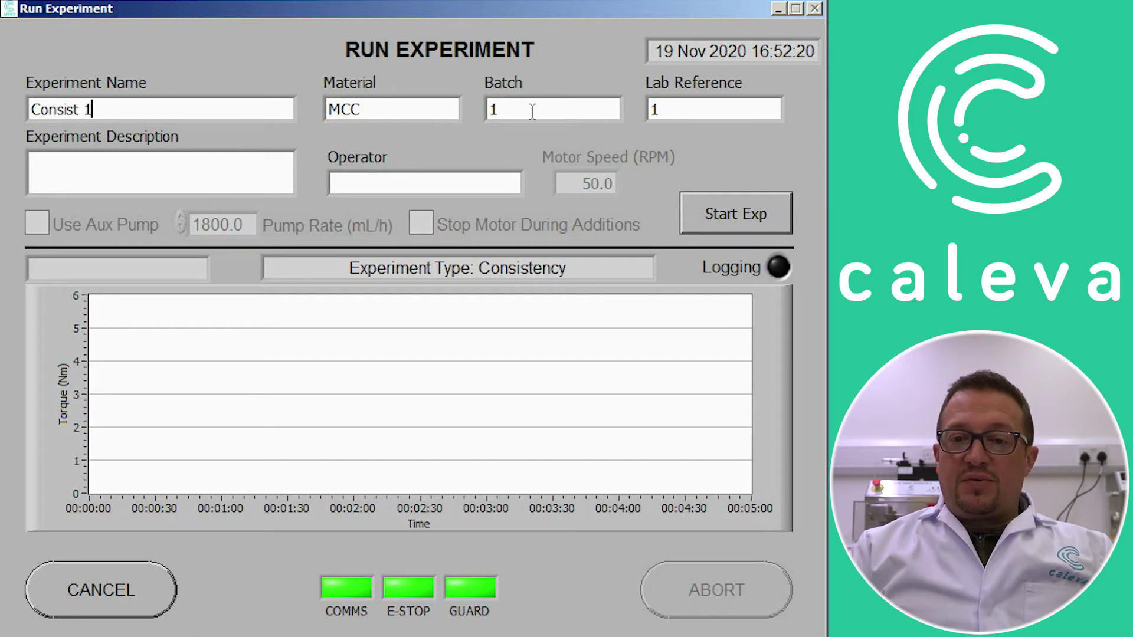
- Enter "Consist test1" as the experiment description and fill in the operator's name
{"action": "left_click", "coordinate": [274, 176]}
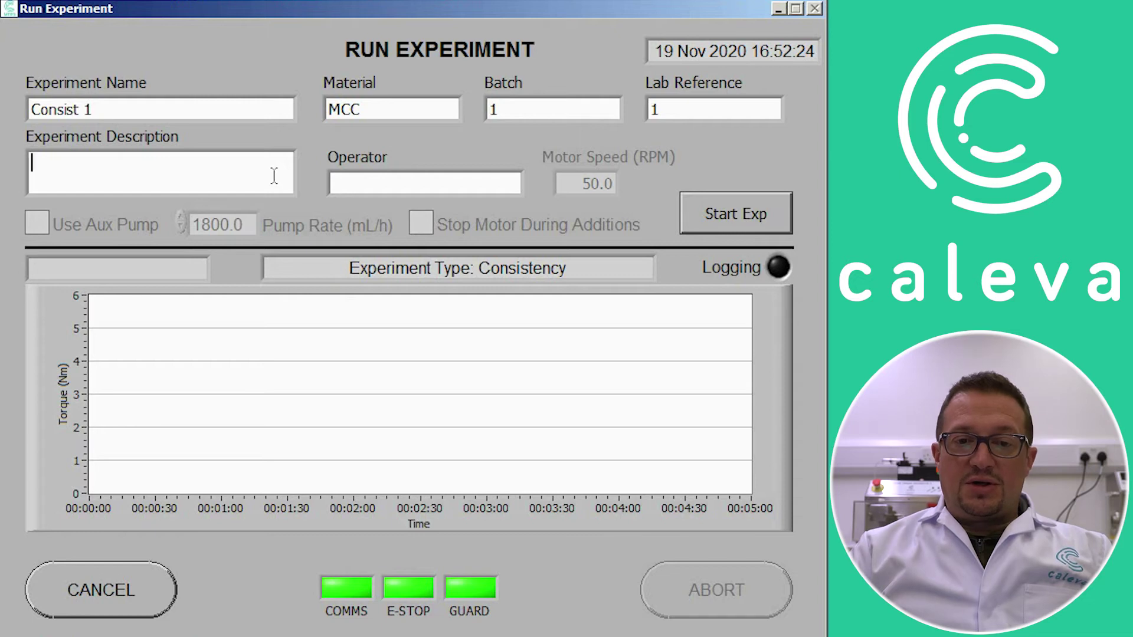
{"action": "type", "text": "Cos"}
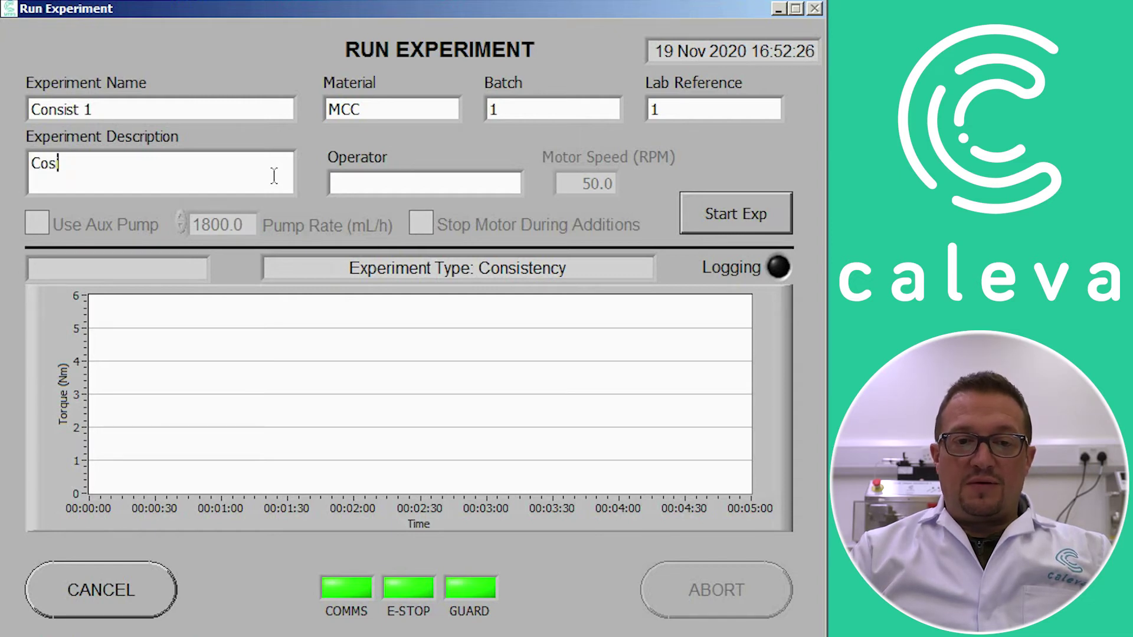
{"action": "type", "text": "ist "}
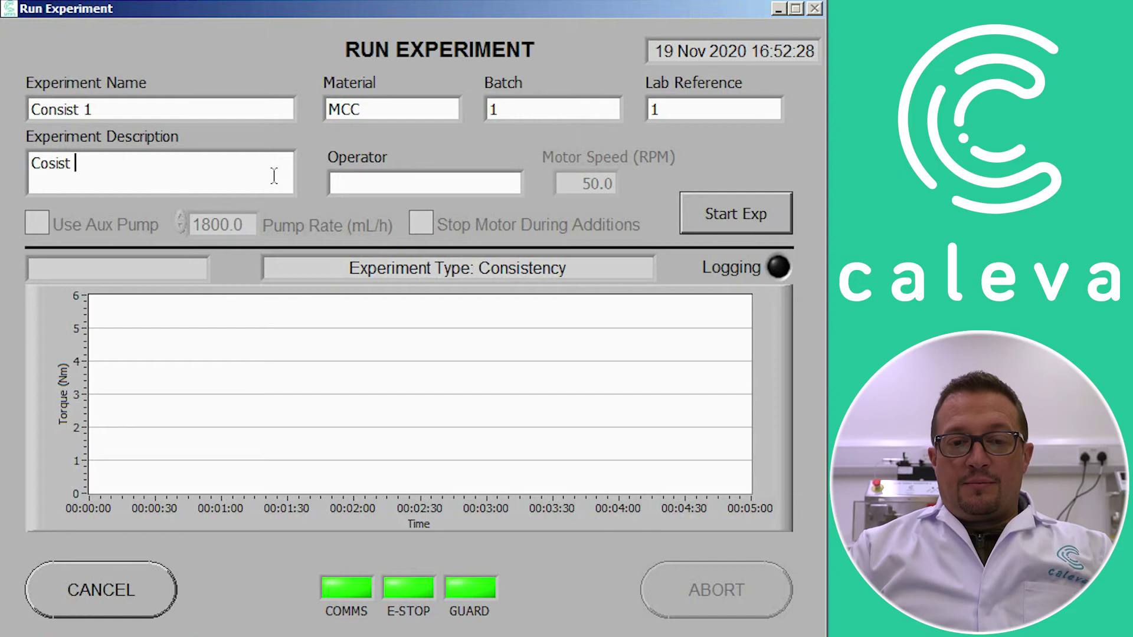
{"action": "type", "text": "test1"}
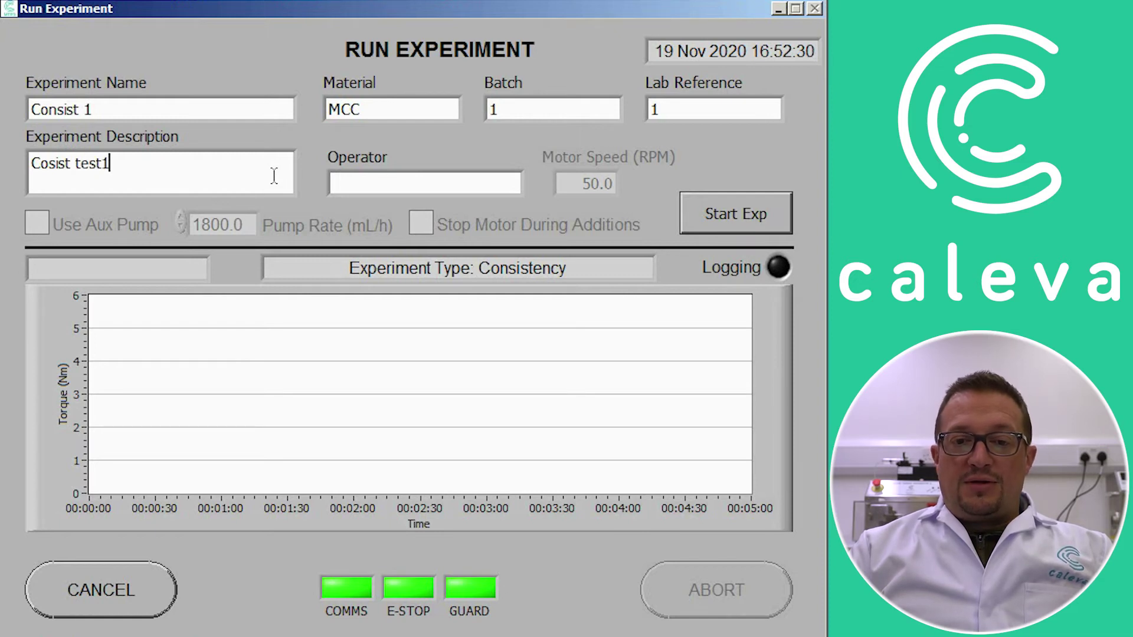
{"action": "left_click", "coordinate": [48, 164]}
{"action": "type", "text": "n"}
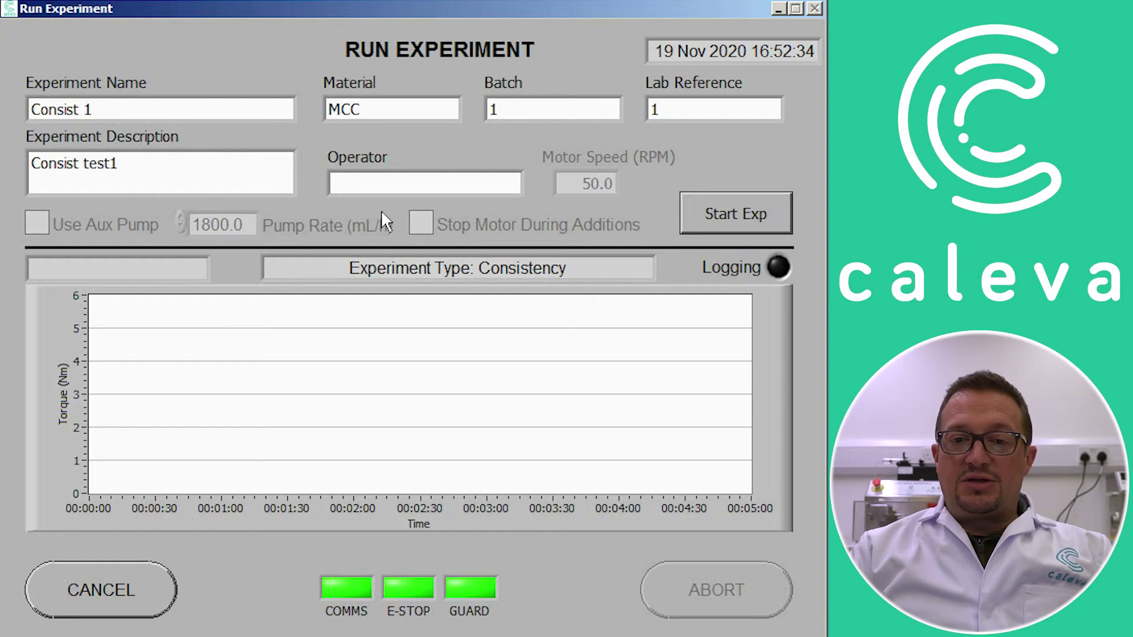
{"action": "left_click", "coordinate": [376, 186]}
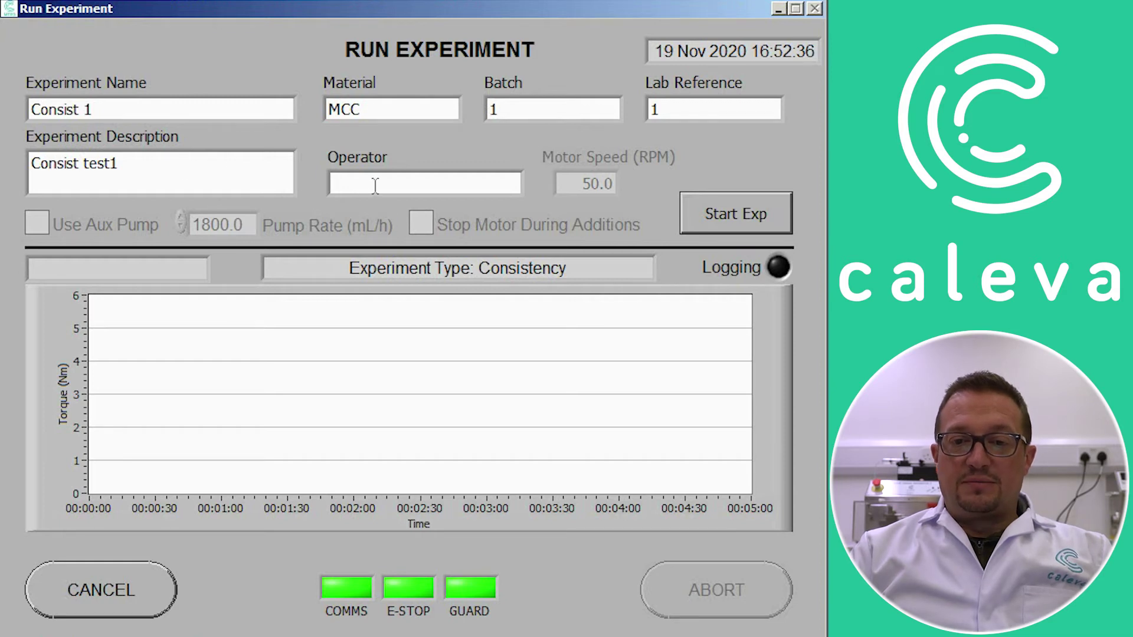
{"action": "type", "text": "Scott"}
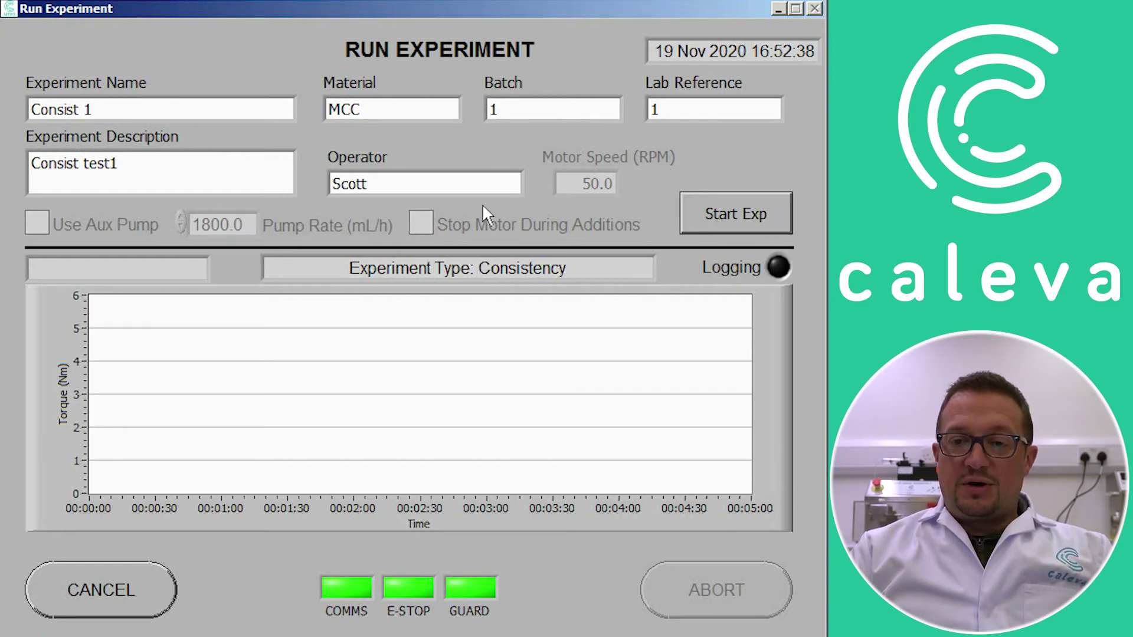
- Run the experiment, starting with the empty bowl measurement, and finish it with the comment "Experiment successful."
{"action": "left_click", "coordinate": [725, 212]}
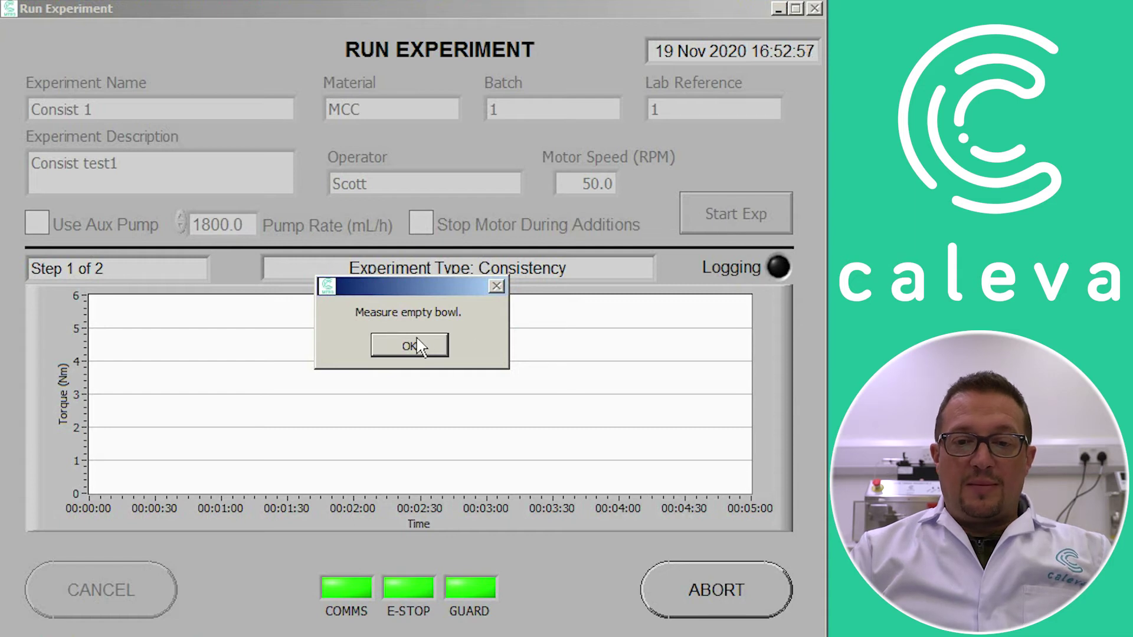
{"action": "left_click", "coordinate": [416, 346]}
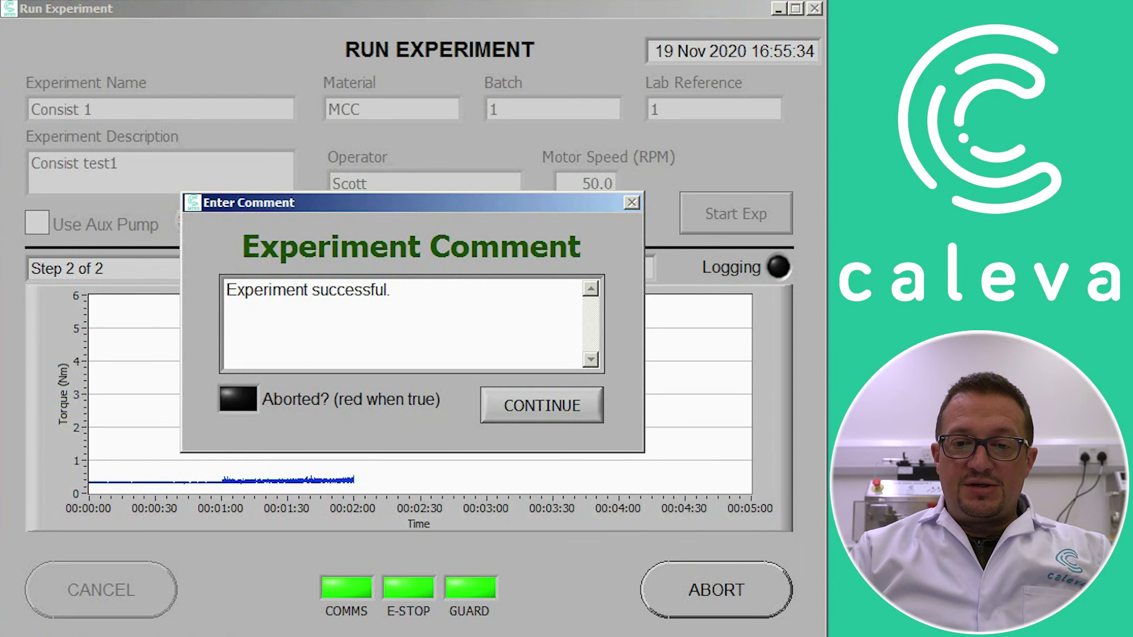
{"action": "left_click", "coordinate": [431, 245]}
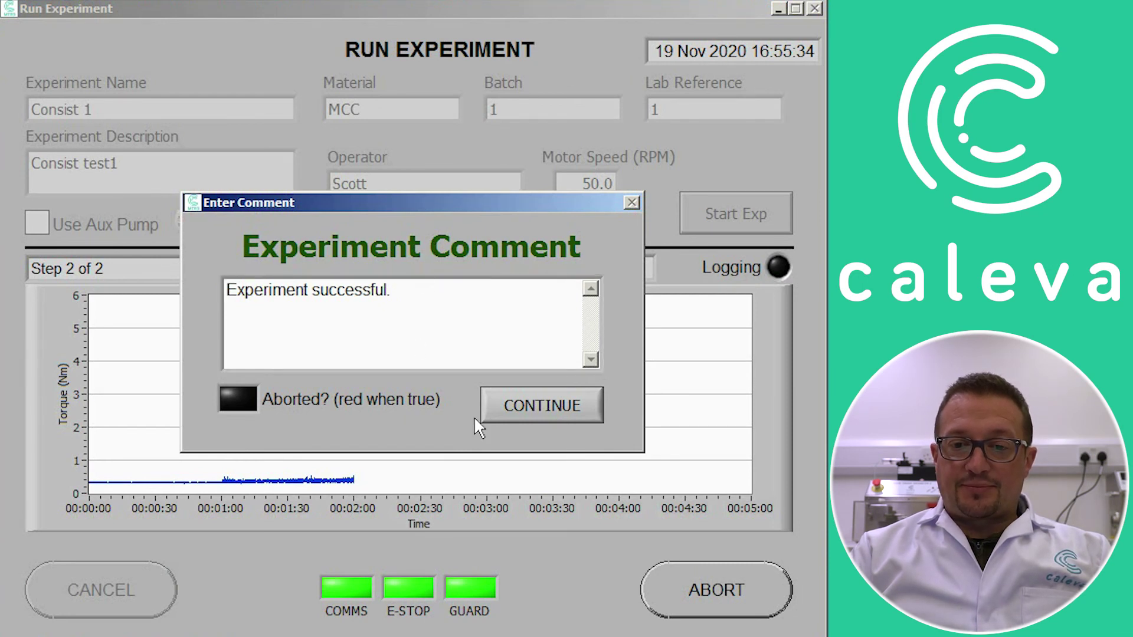
{"action": "left_click", "coordinate": [509, 413]}
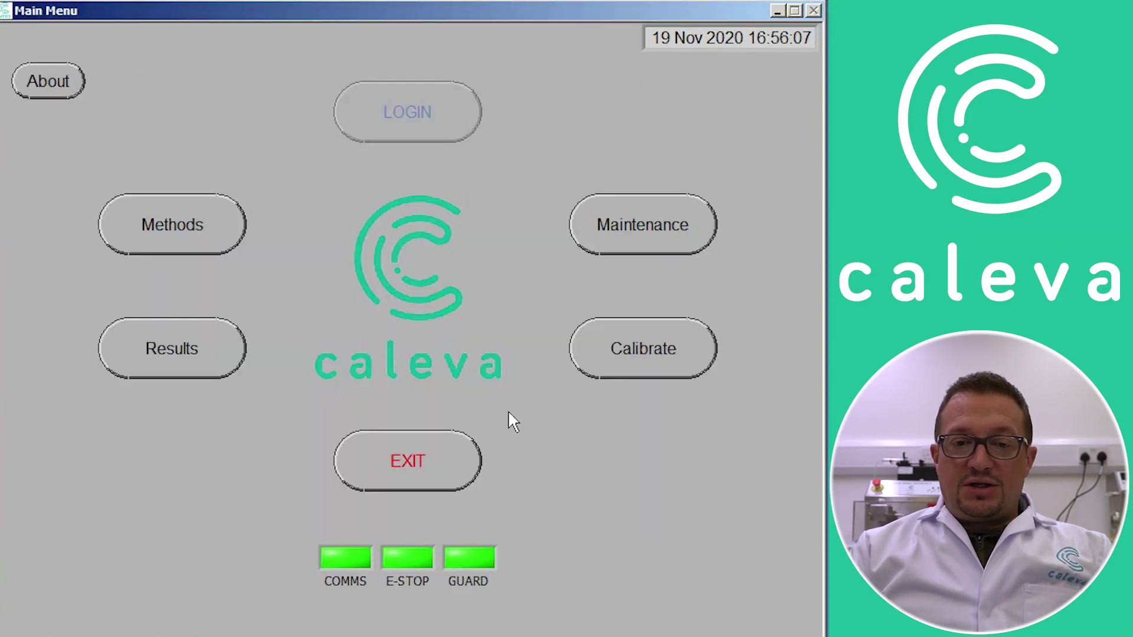
- Filter the individual experiment results by type Consistency and by date from 19/11/2020 to 20/11/2020
{"action": "left_click", "coordinate": [139, 340]}
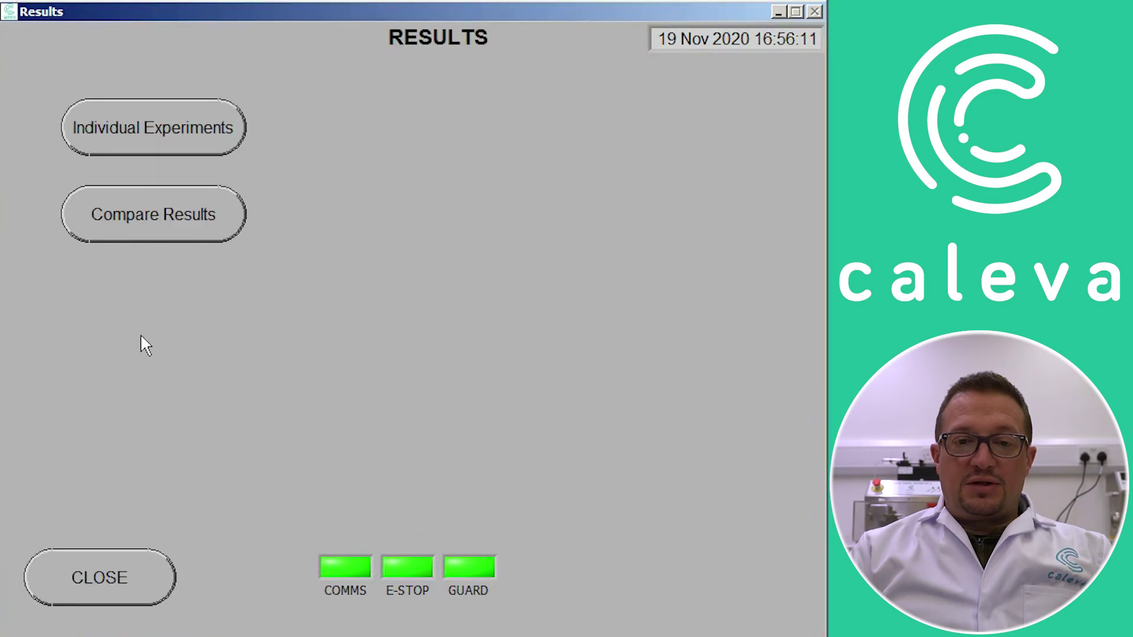
{"action": "left_click", "coordinate": [148, 141]}
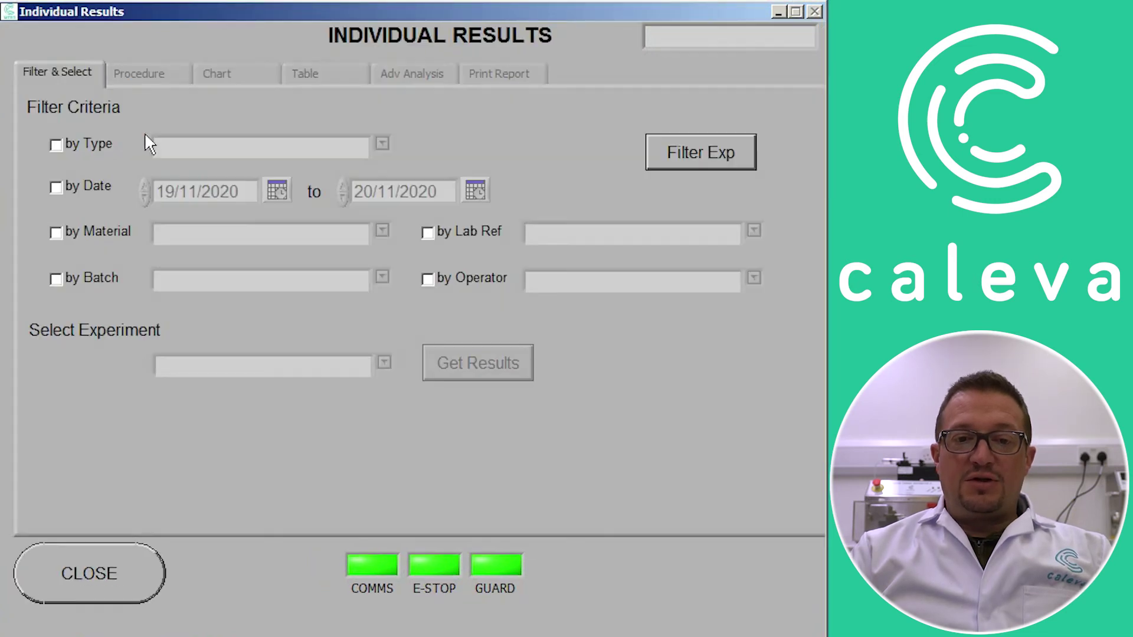
{"action": "left_click", "coordinate": [59, 142]}
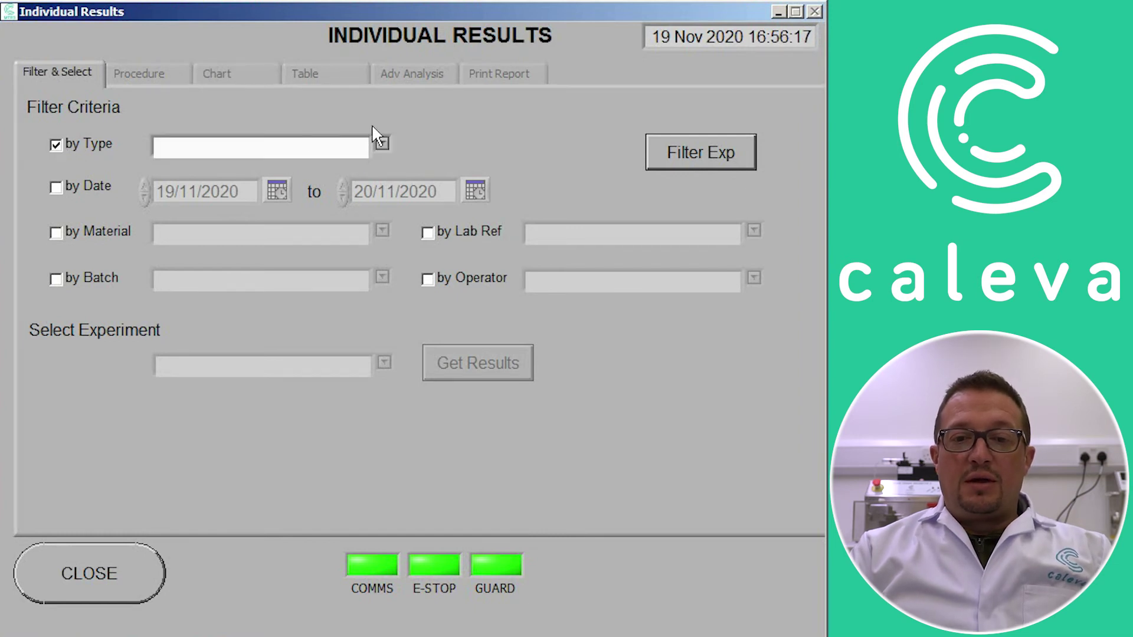
{"action": "left_click", "coordinate": [381, 144]}
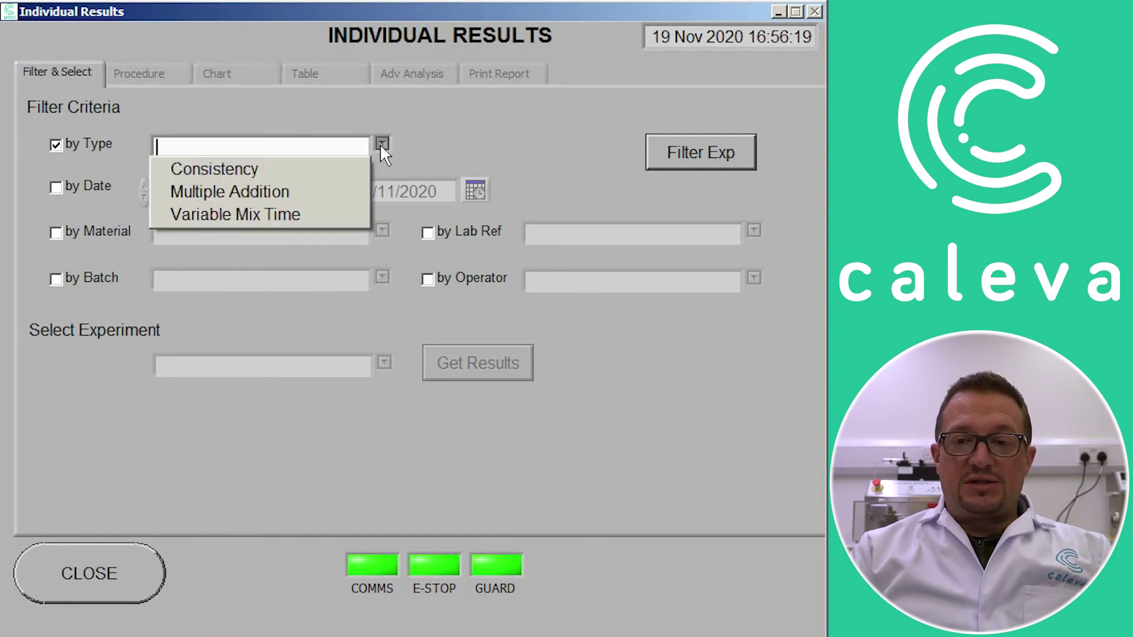
{"action": "left_click", "coordinate": [347, 170]}
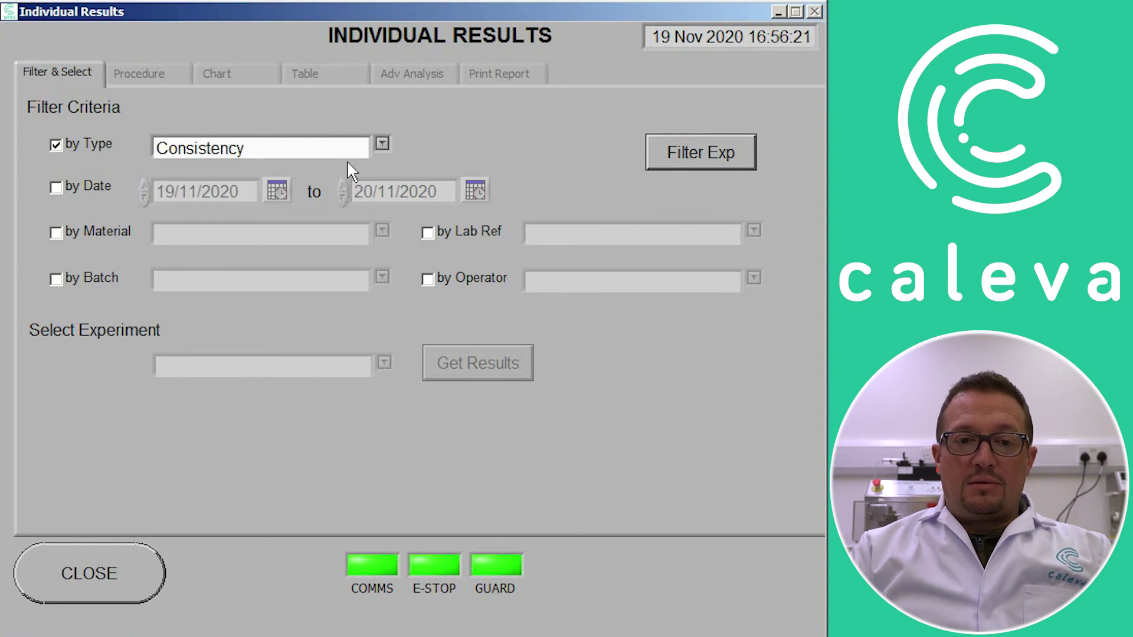
{"action": "left_click", "coordinate": [55, 188]}
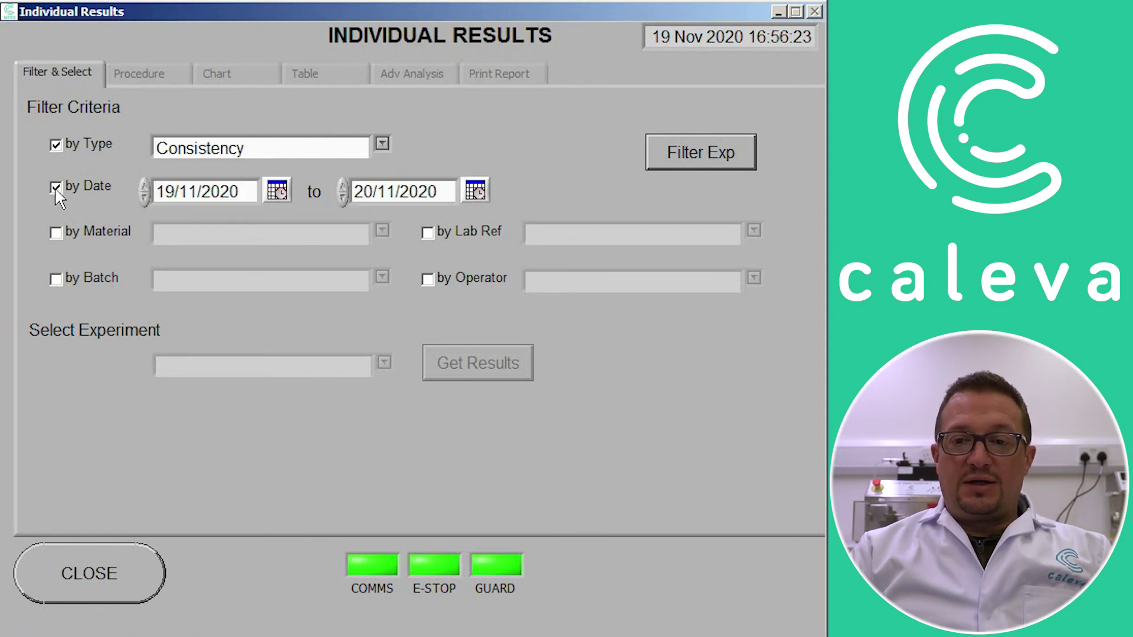
{"action": "left_click", "coordinate": [689, 144]}
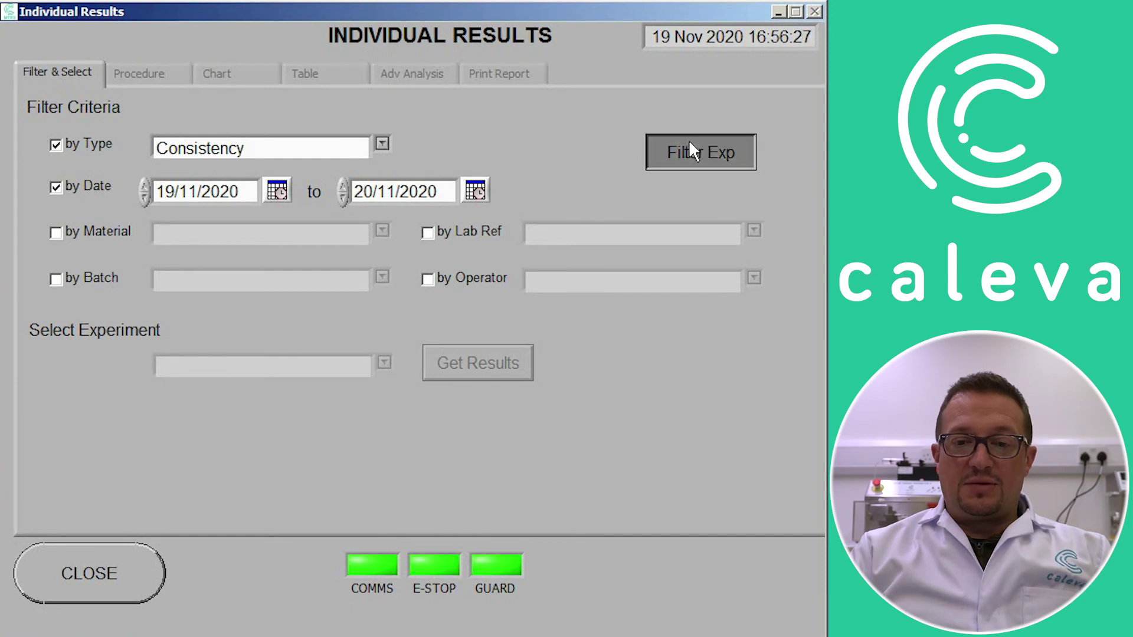
- Select the experiment "Consist 1" from the filtered experiments and retrieve its results
{"action": "left_click", "coordinate": [382, 361]}
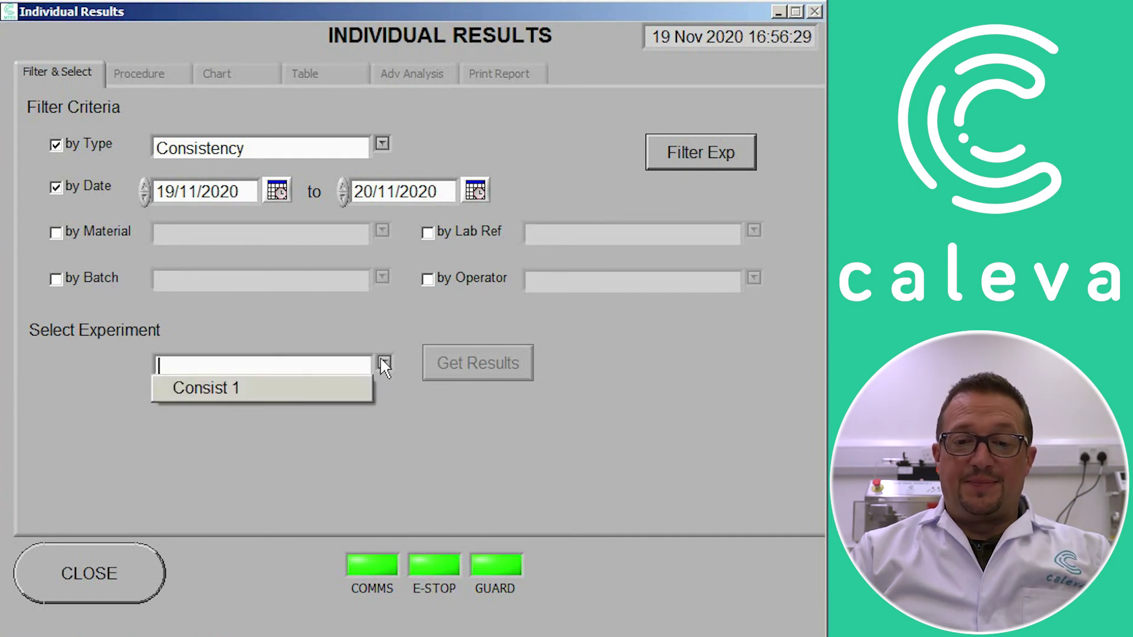
{"action": "left_click", "coordinate": [342, 387]}
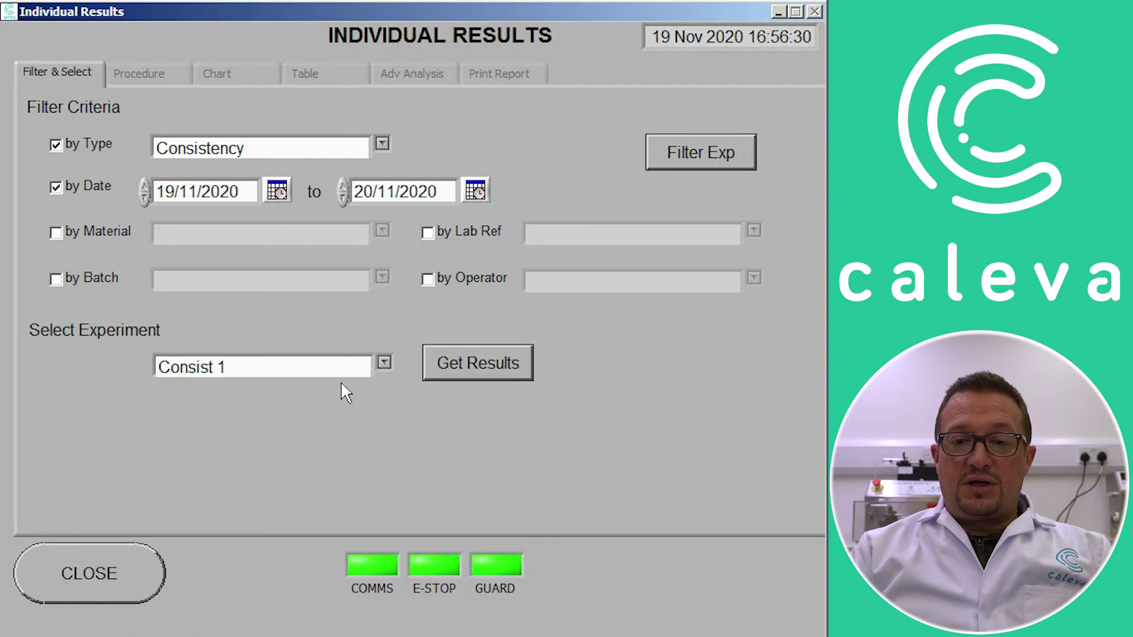
{"action": "left_click", "coordinate": [455, 363]}
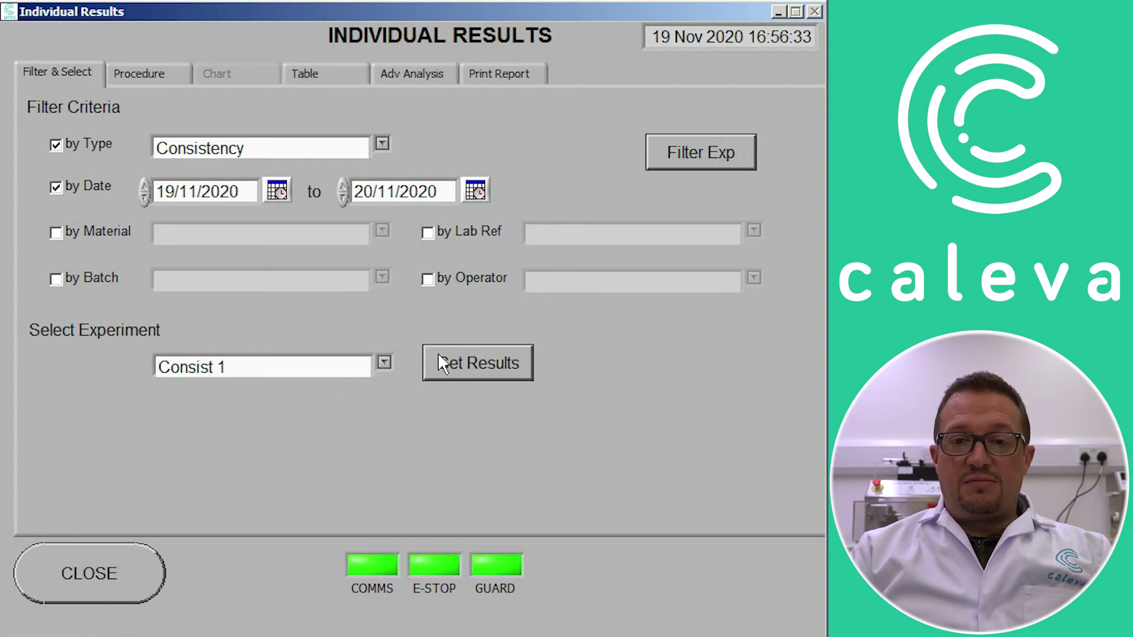
- Examine the mean line torque values in the results table for the empty bowl, wet sample and corrected consistency
{"action": "left_click", "coordinate": [316, 76]}
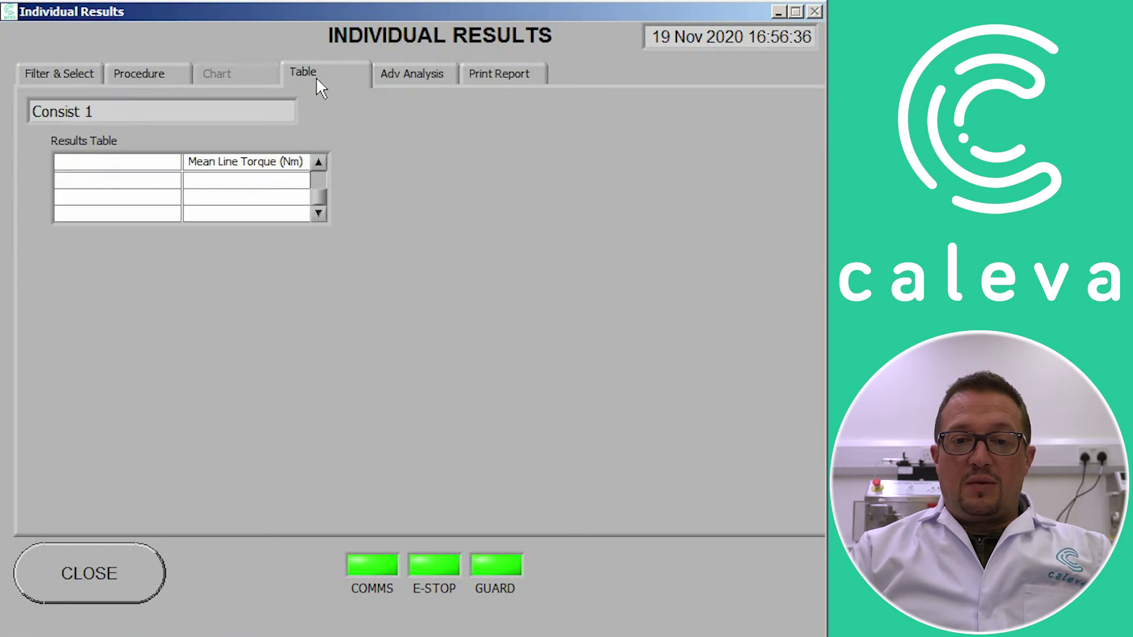
{"action": "left_click", "coordinate": [317, 160]}
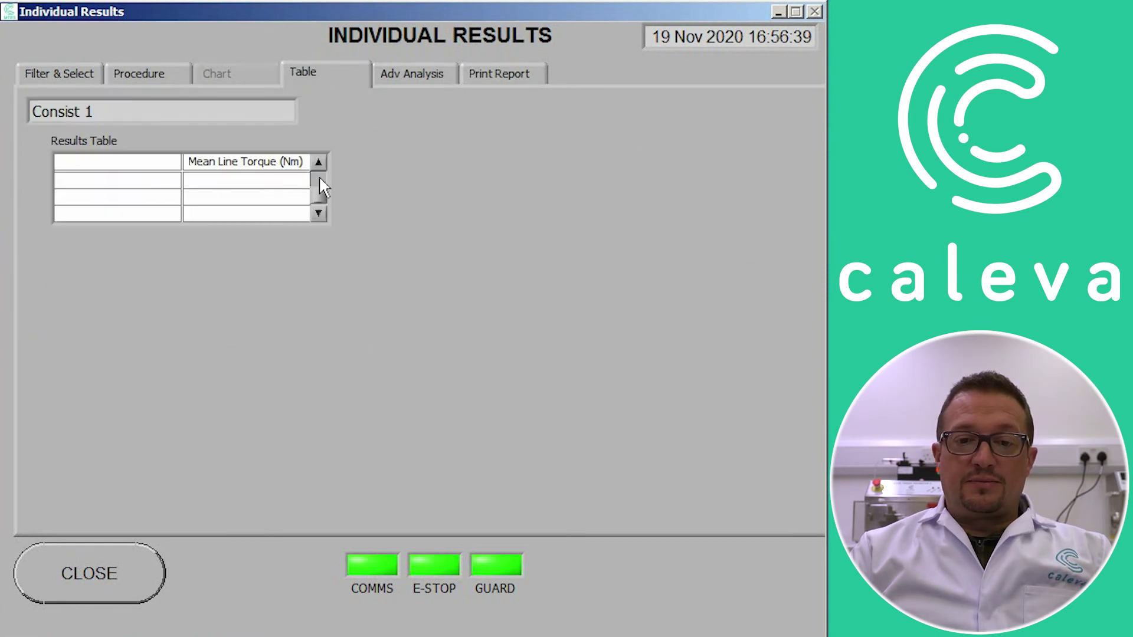
{"action": "left_click_drag", "start_coordinate": [317, 188], "coordinate": [316, 161]}
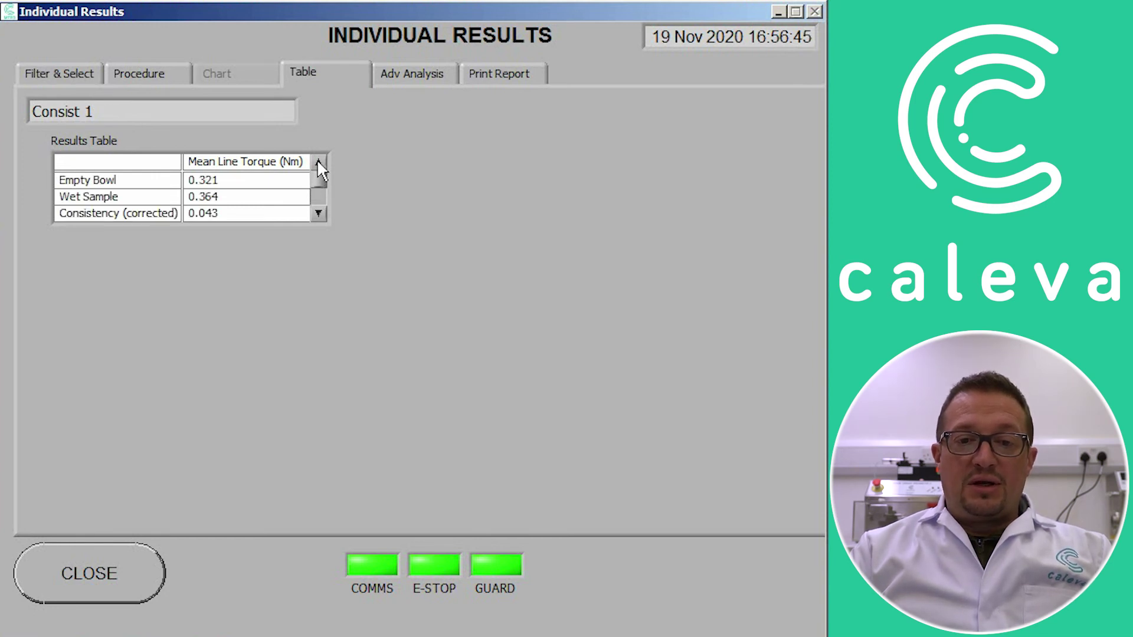
- Open the report export and printing options for Consist 1 and print the report with the default printer
{"action": "left_click", "coordinate": [488, 72]}
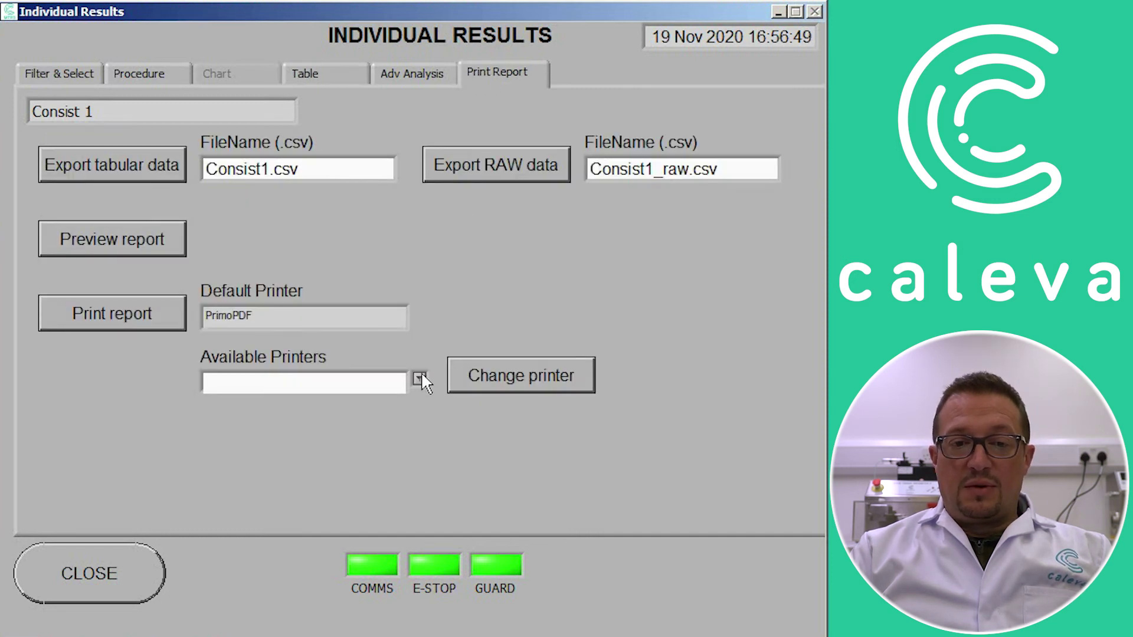
{"action": "left_click", "coordinate": [69, 314]}
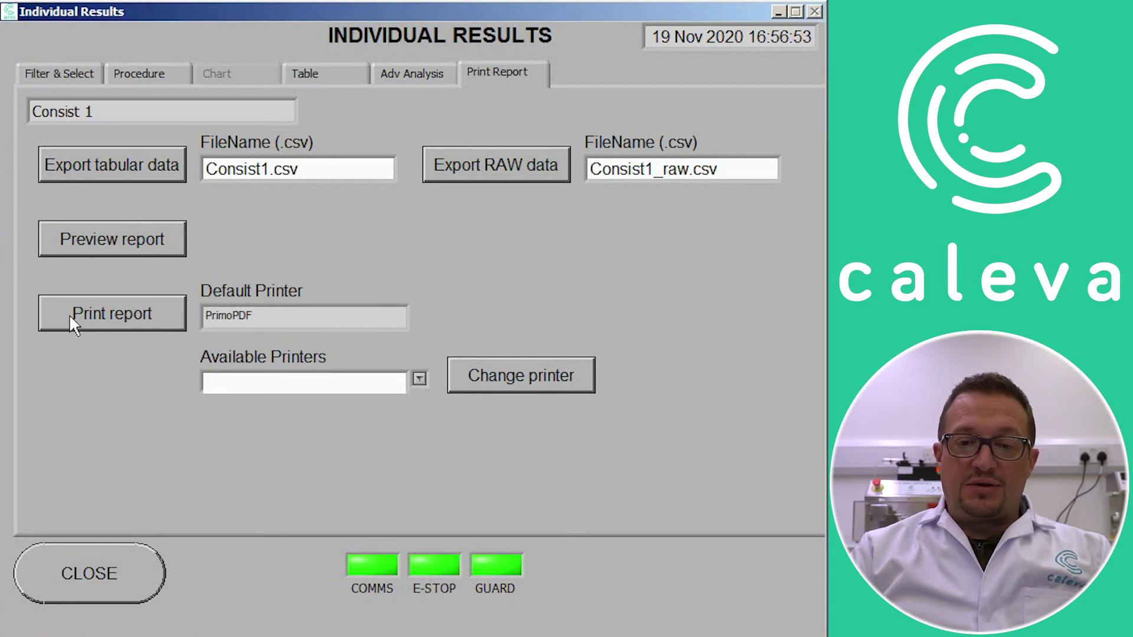